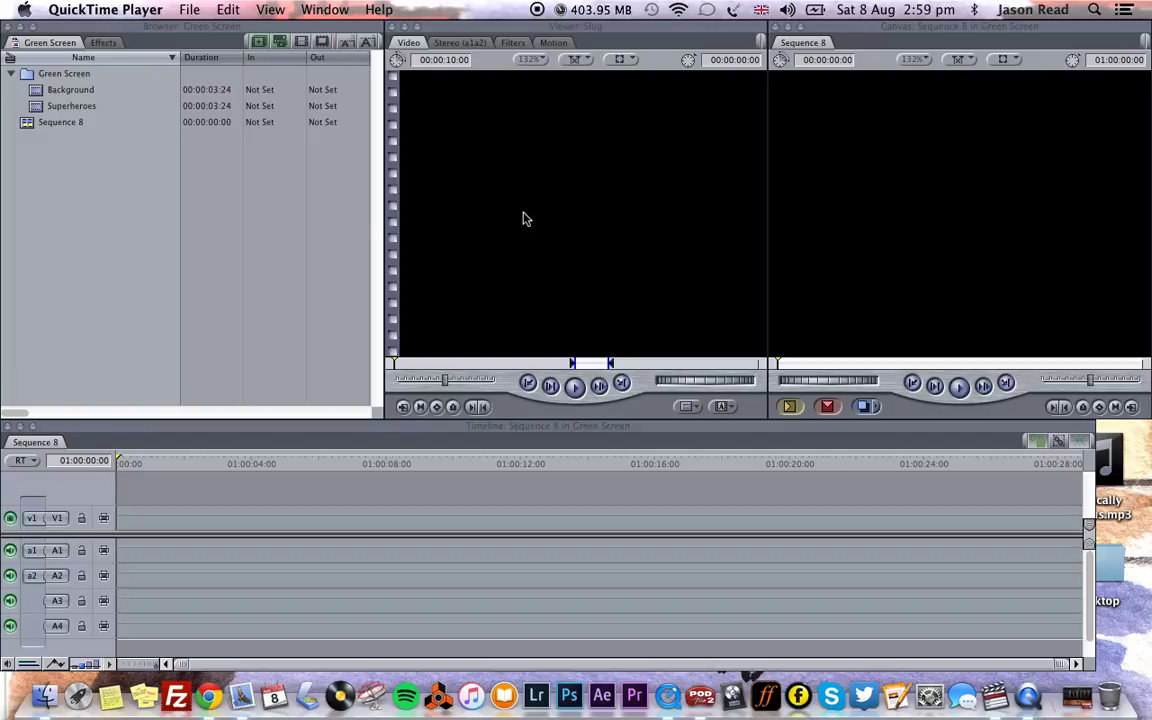
# Drag the Background flag clip onto V1 of Sequence 8 and match the sequence settings to it
pyautogui.click(126, 217)
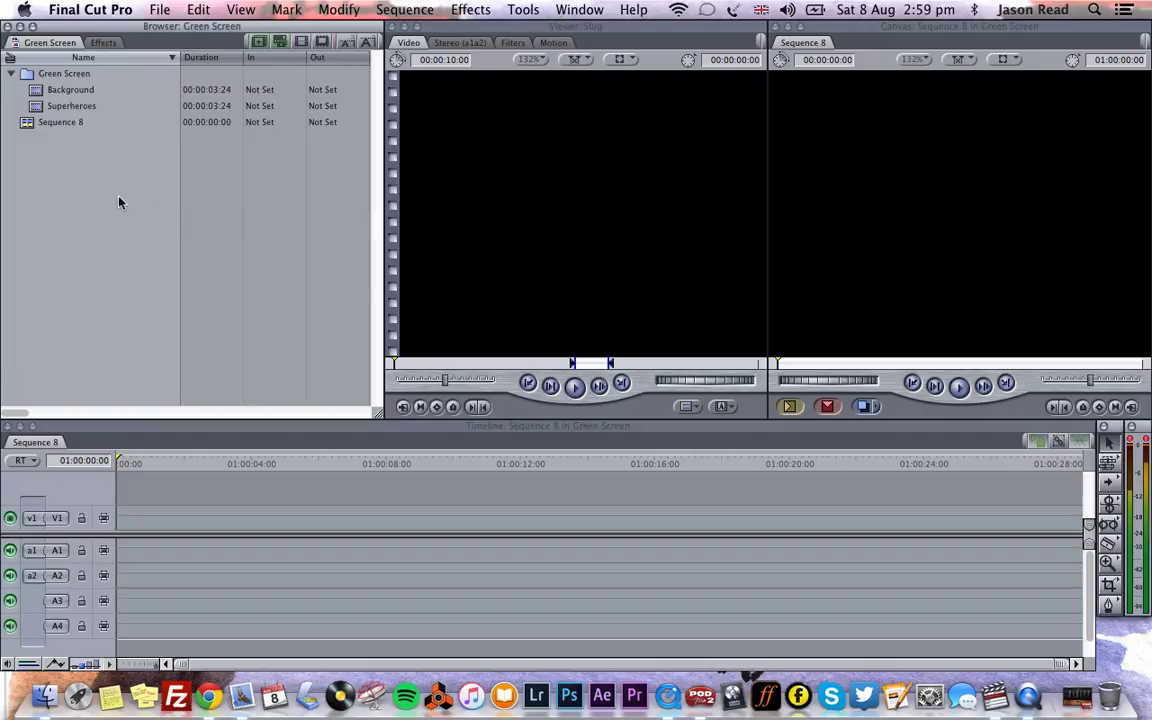
pyautogui.click(37, 92)
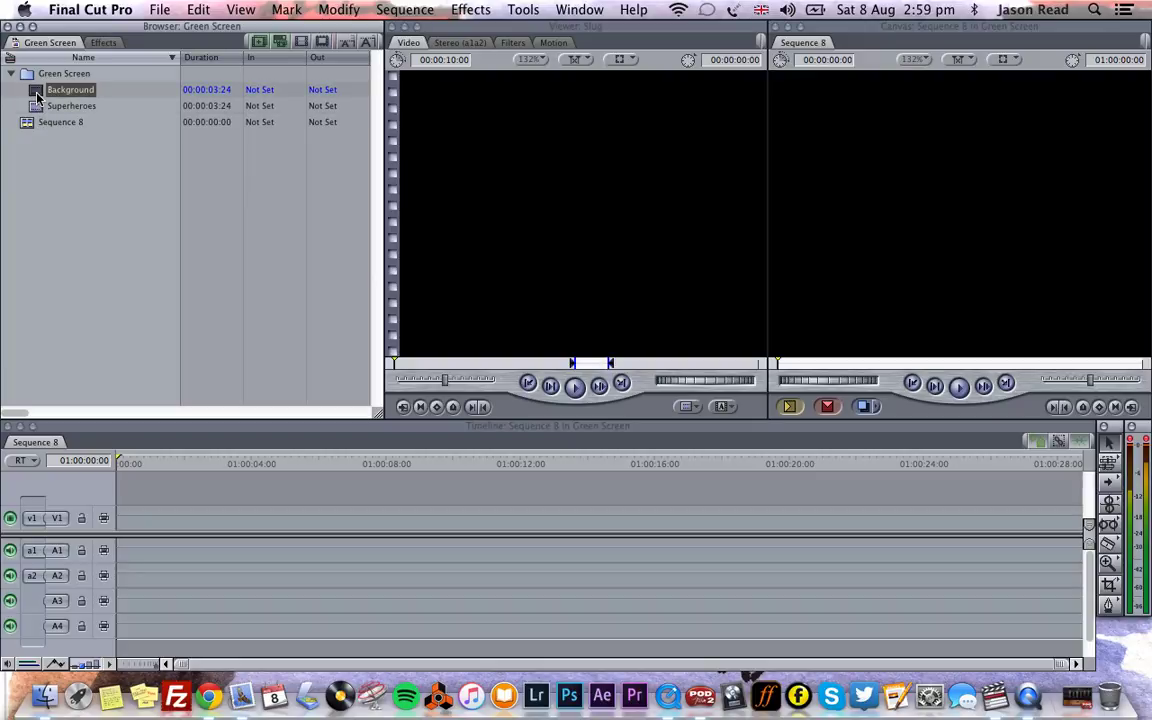
pyautogui.moveTo(37, 92); pyautogui.dragTo(122, 520)
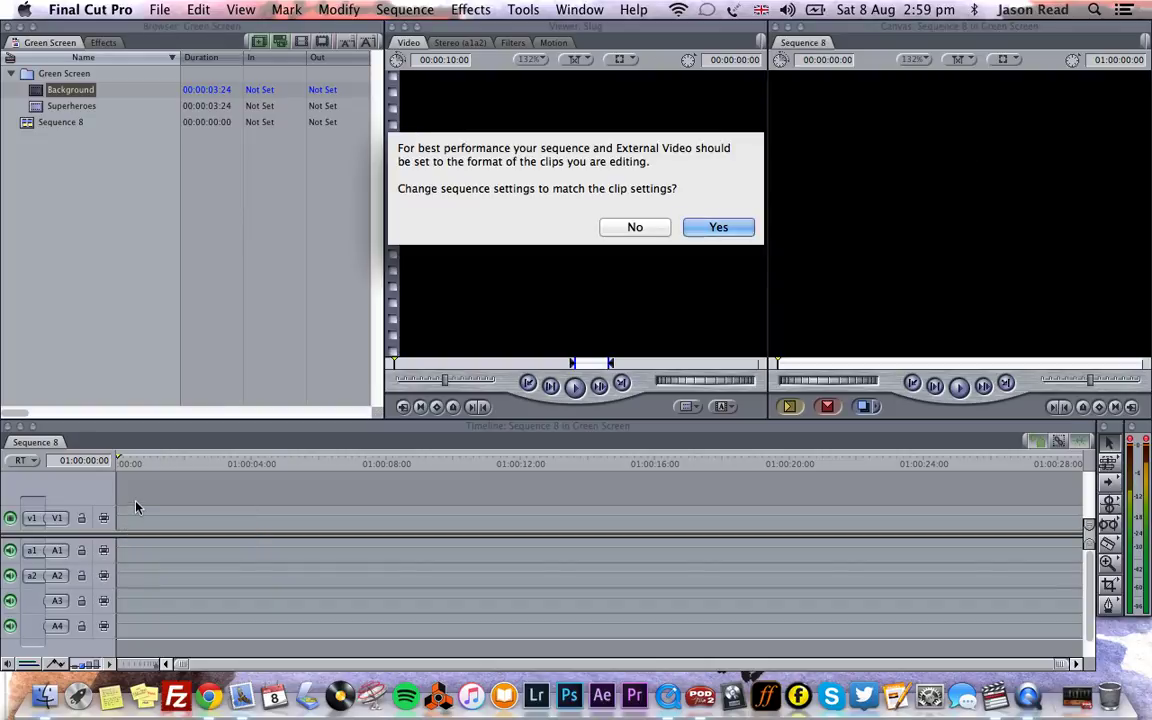
pyautogui.click(714, 227)
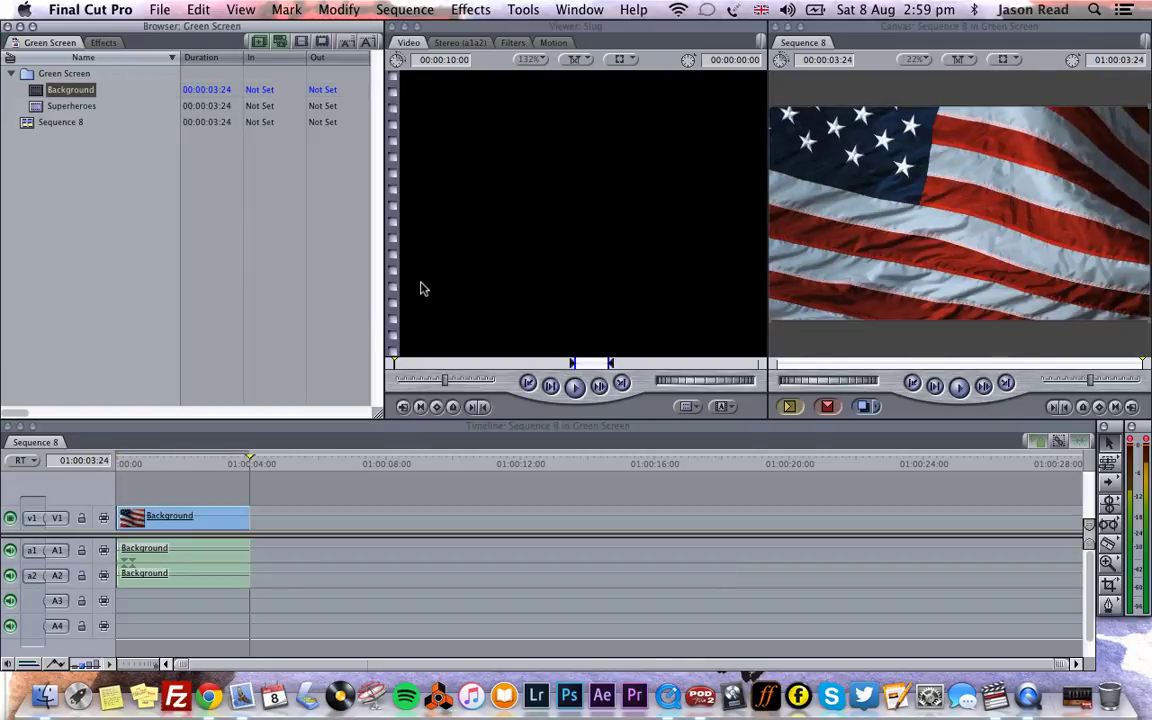
# Rename Sequence 8 to Superboys in the Browser
pyautogui.moveTo(175, 470); pyautogui.dragTo(103, 468)
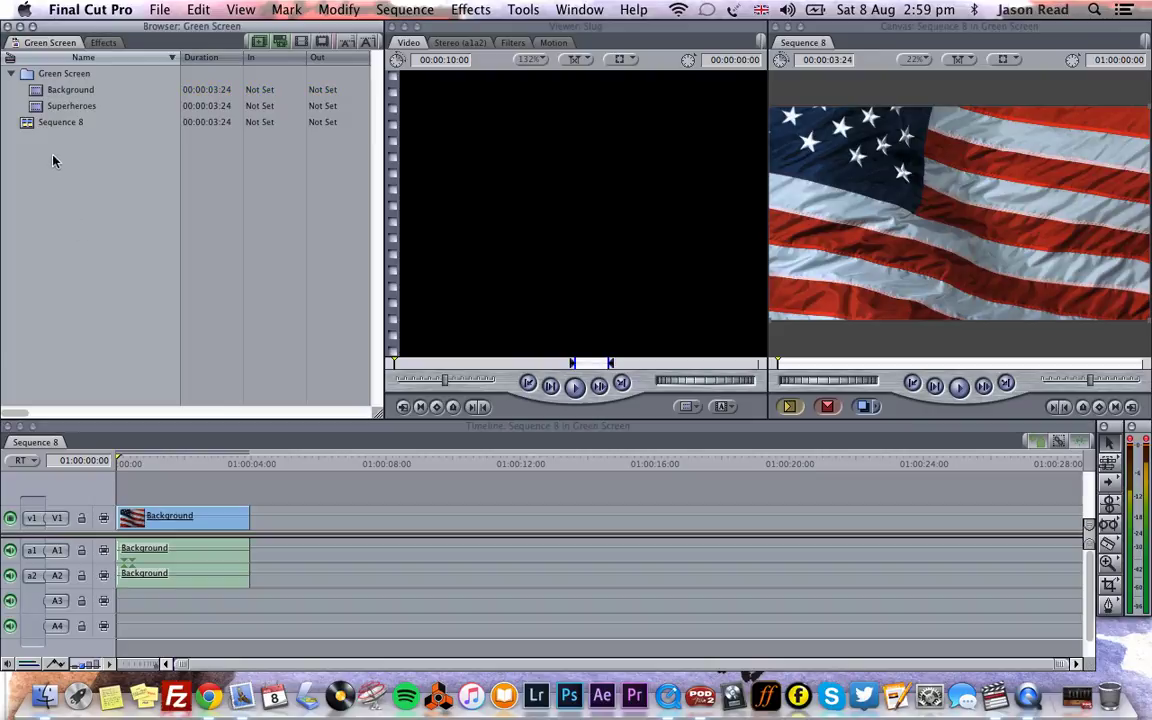
pyautogui.click(50, 122)
pyautogui.doubleClick(55, 123)
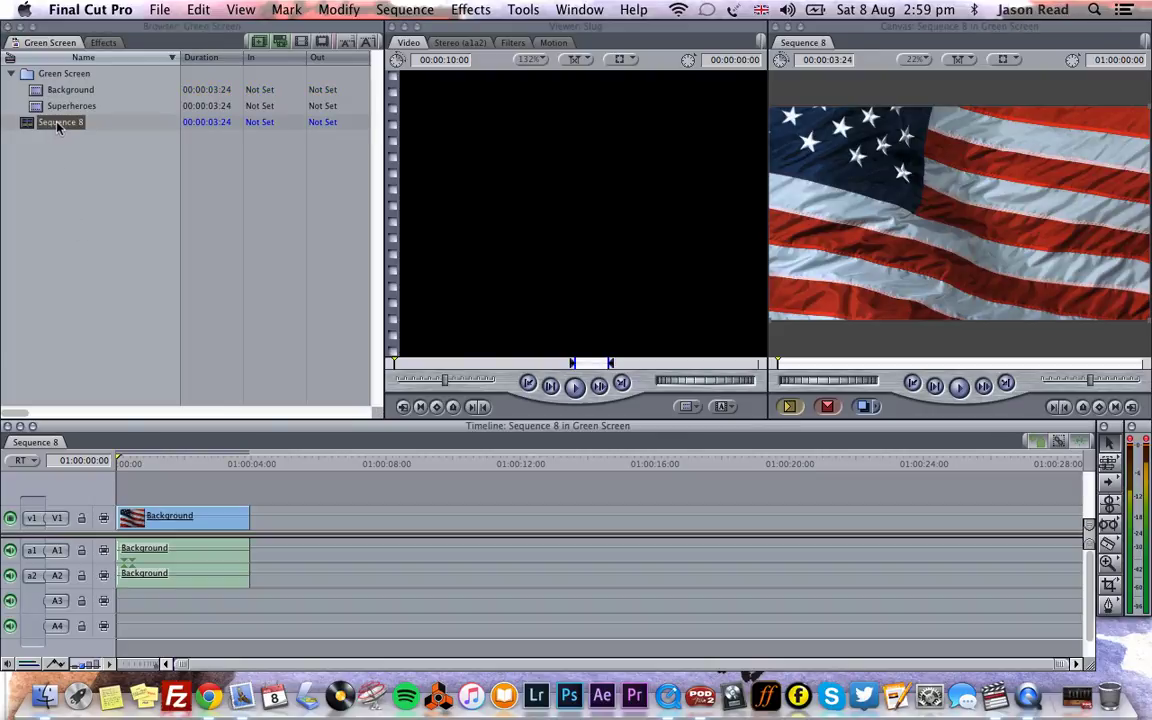
pyautogui.click(57, 122)
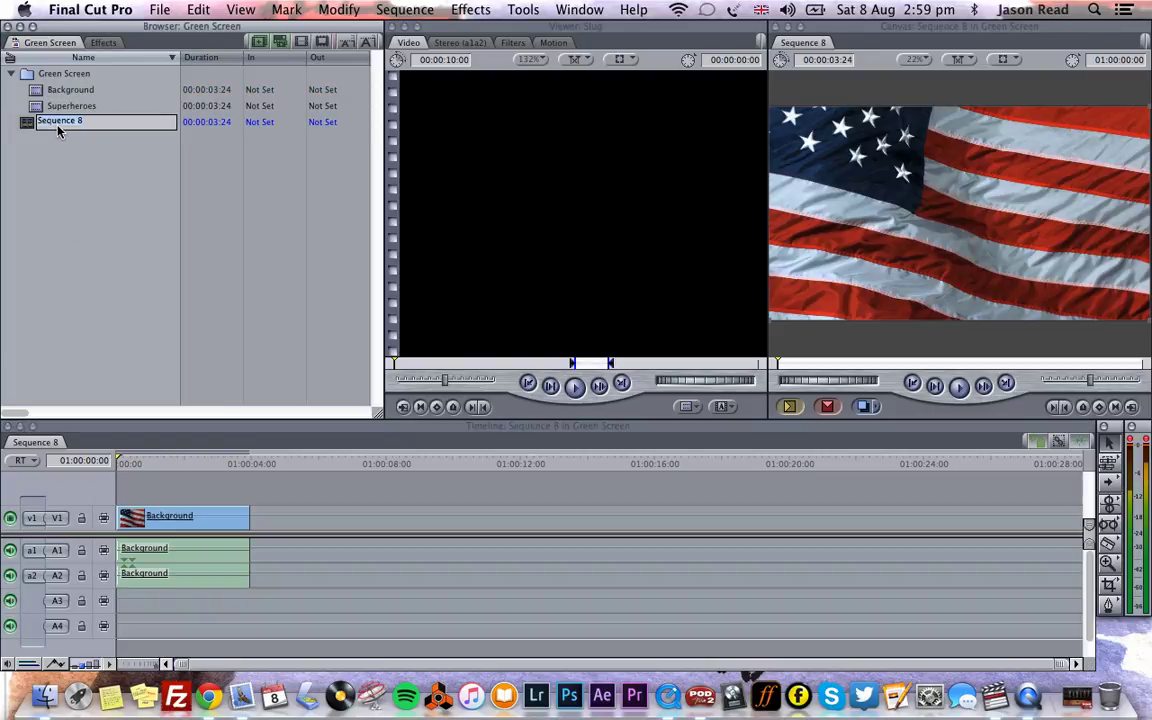
pyautogui.write('Superboys')
pyautogui.click(76, 208)
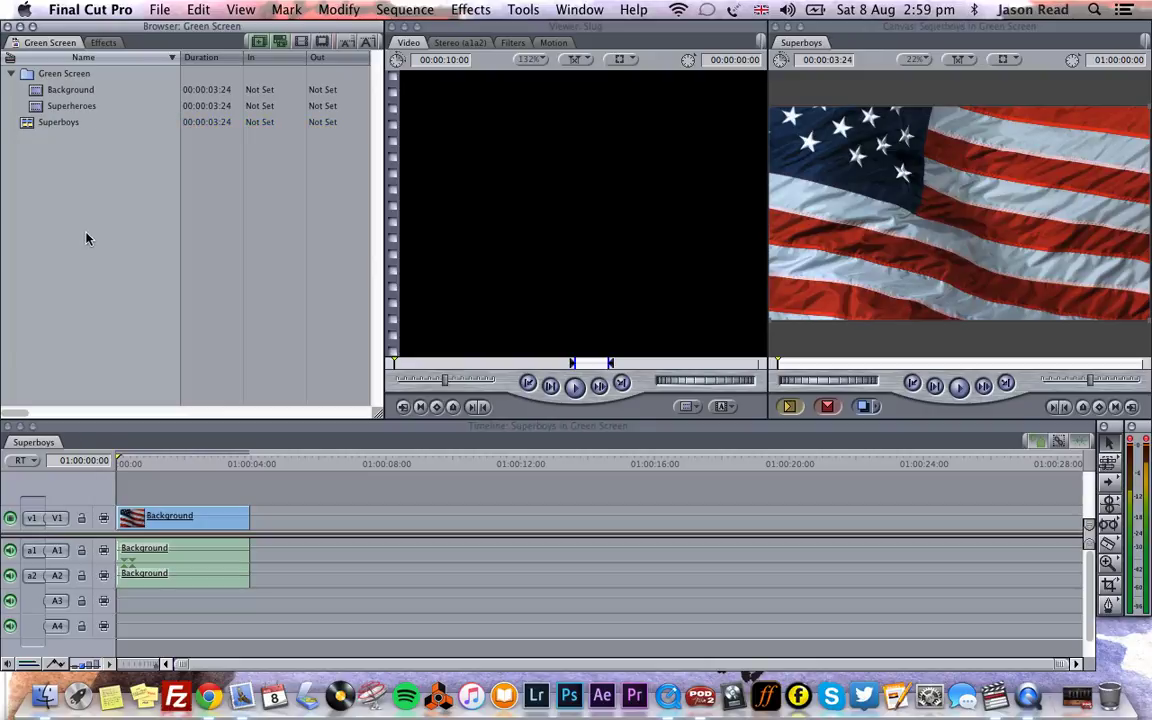
# Stack the Superheroes clip on V2 above Background and play the sequence from the start
pyautogui.click(38, 113)
pyautogui.moveTo(38, 113); pyautogui.dragTo(117, 500)
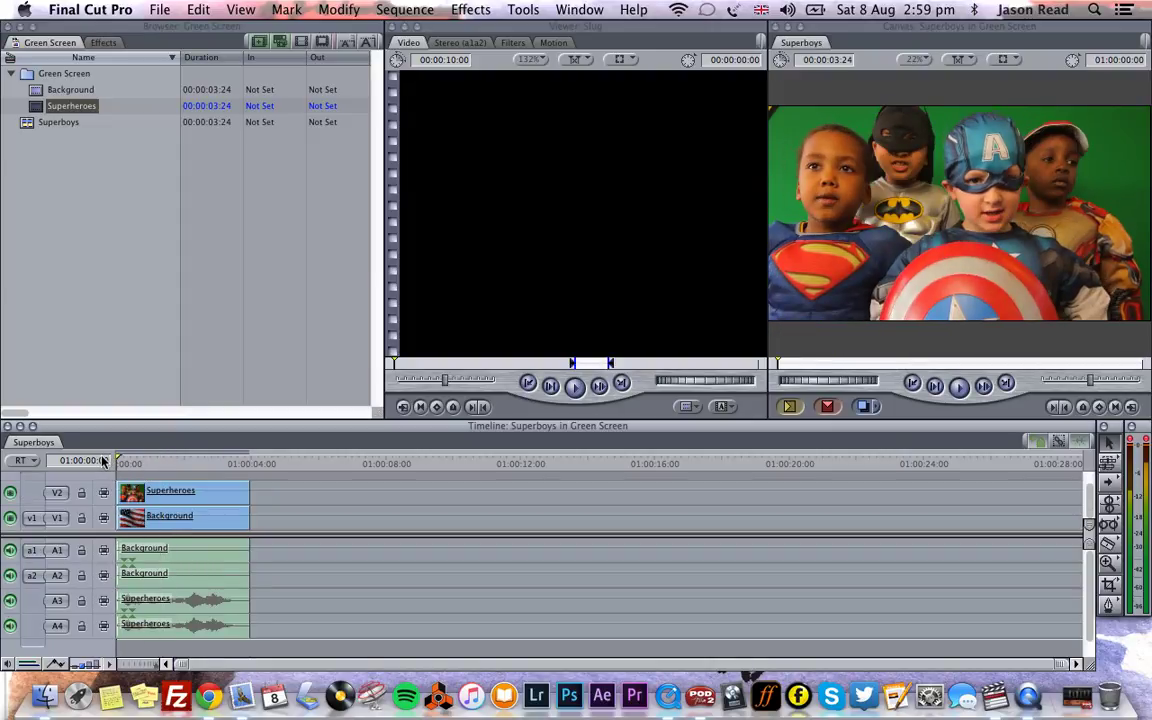
pyautogui.press('space')
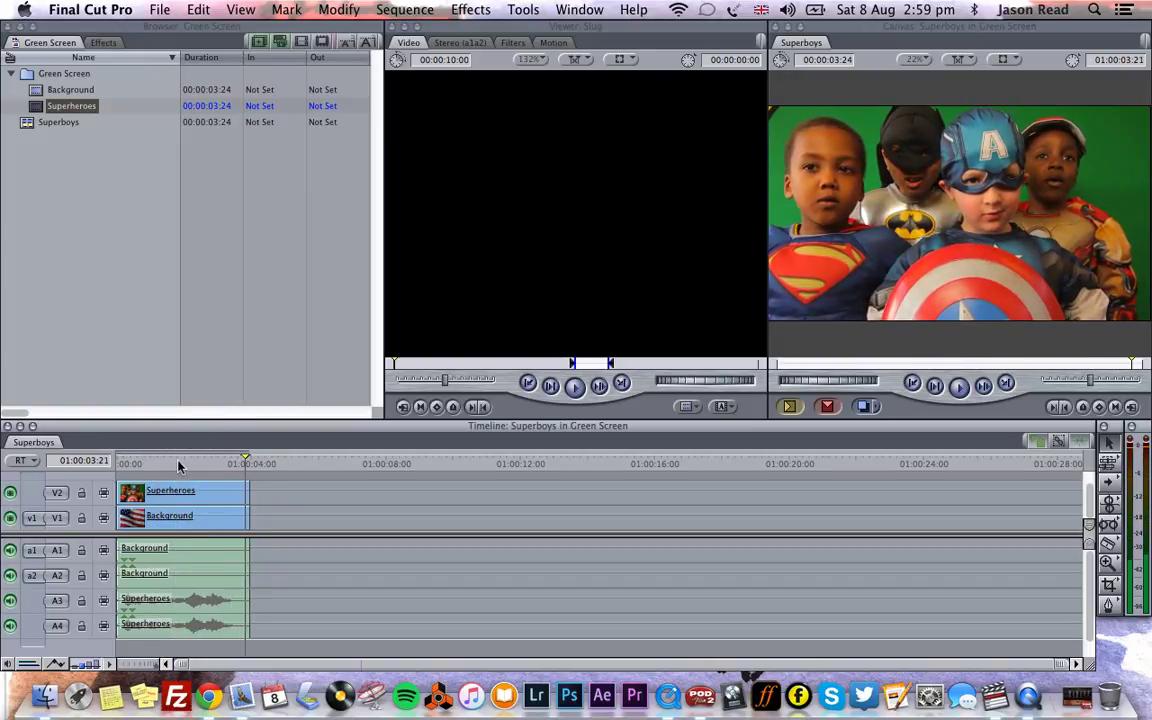
pyautogui.press('Home')
pyautogui.click(78, 312)
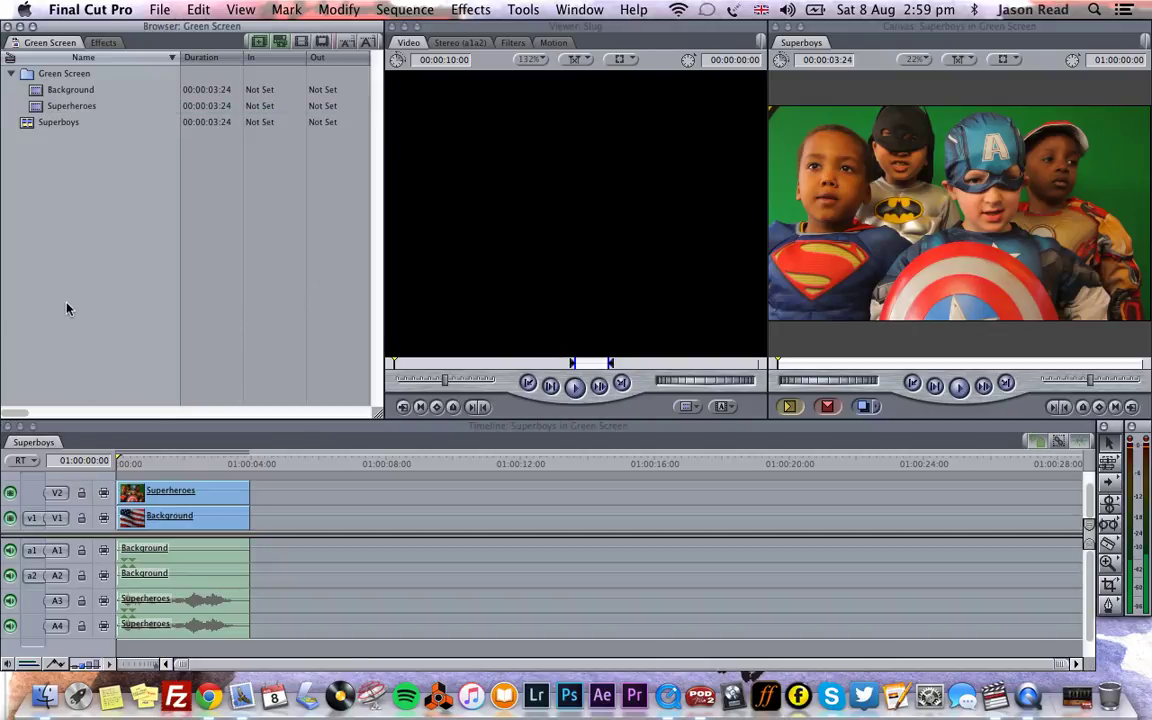
# Drag Chroma Keyer from Video Filters > Key onto the Superheroes clip on V2
pyautogui.click(104, 42)
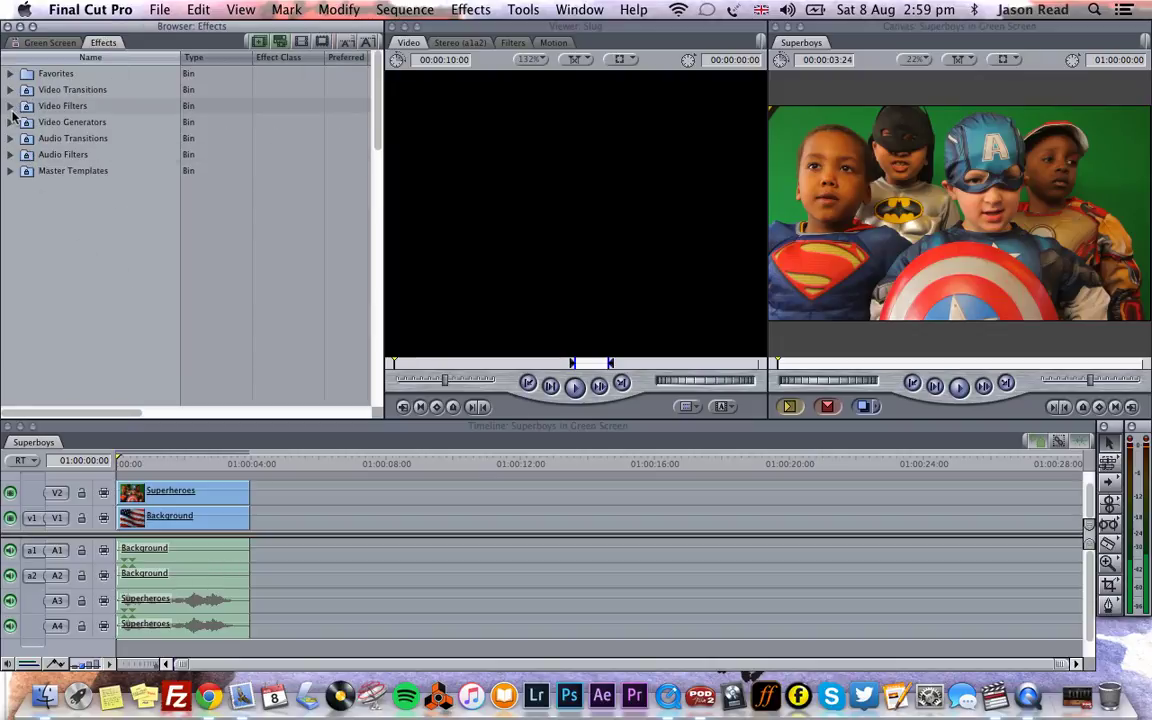
pyautogui.click(11, 107)
pyautogui.scroll(-3, 106, 290)
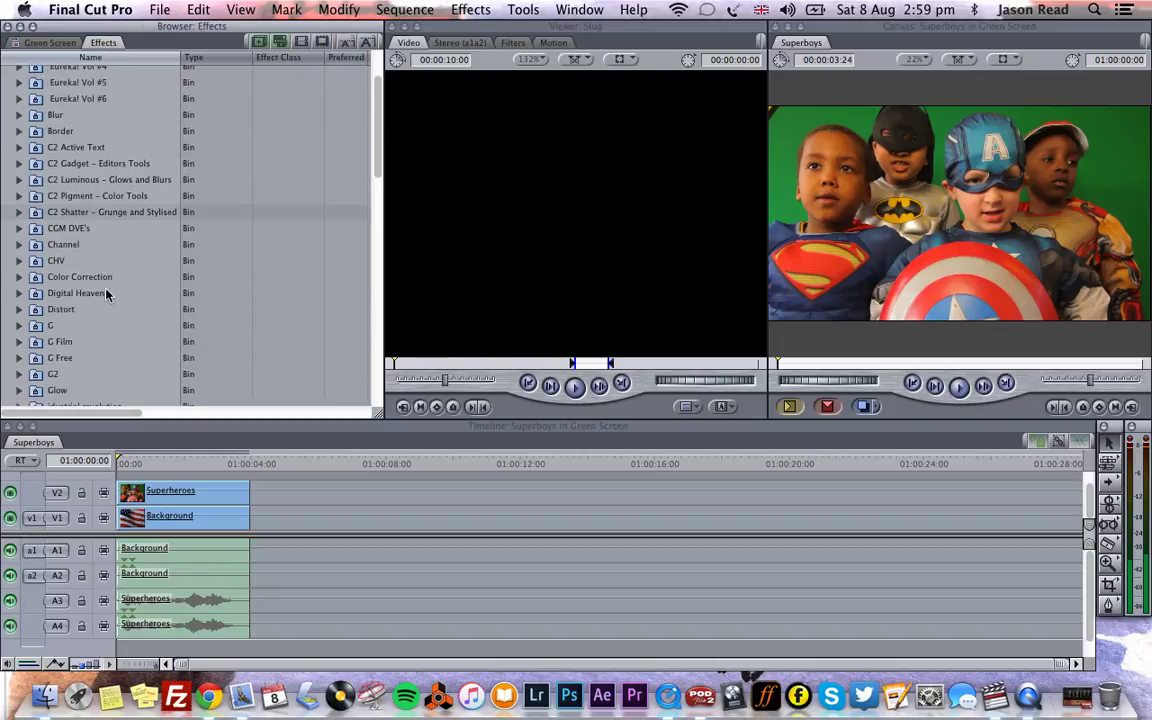
pyautogui.scroll(-3, 106, 293)
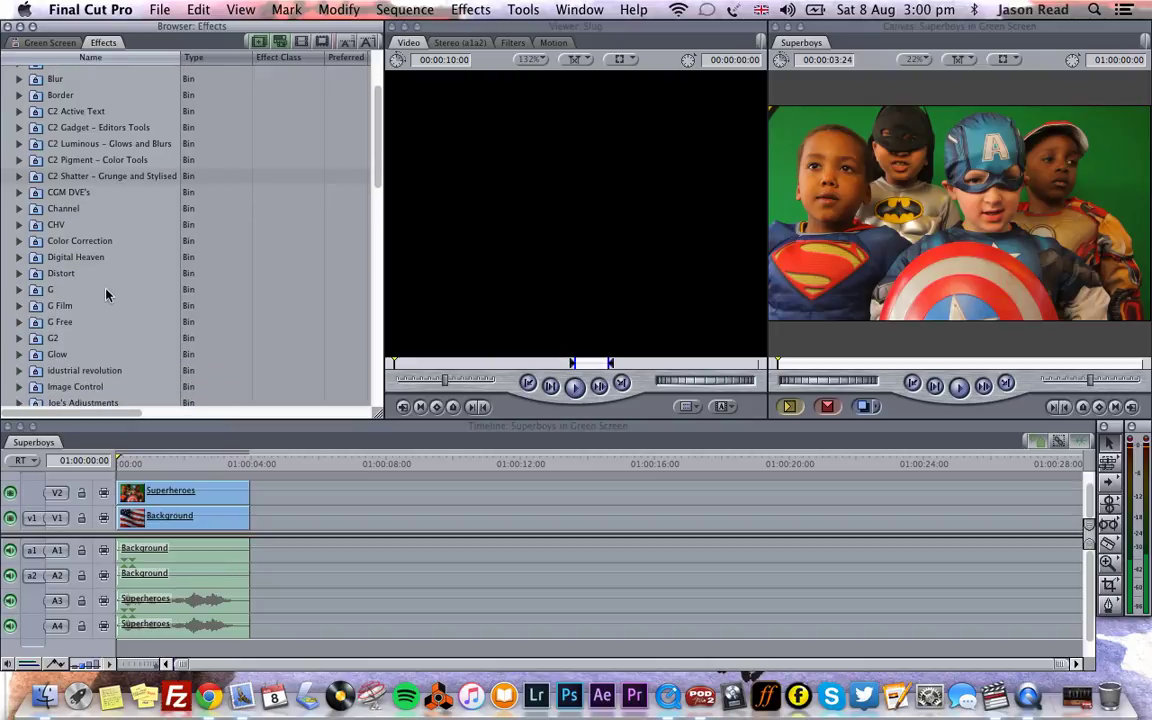
pyautogui.scroll(-3, 104, 296)
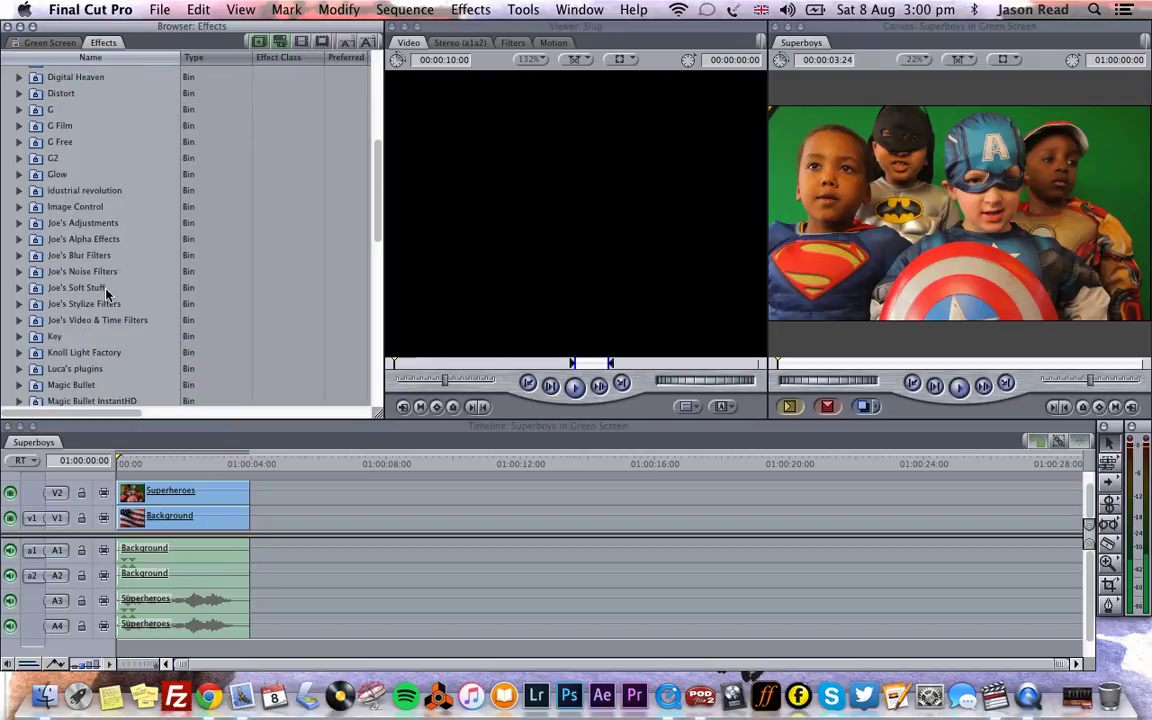
pyautogui.click(20, 319)
pyautogui.scroll(-2, 100, 300)
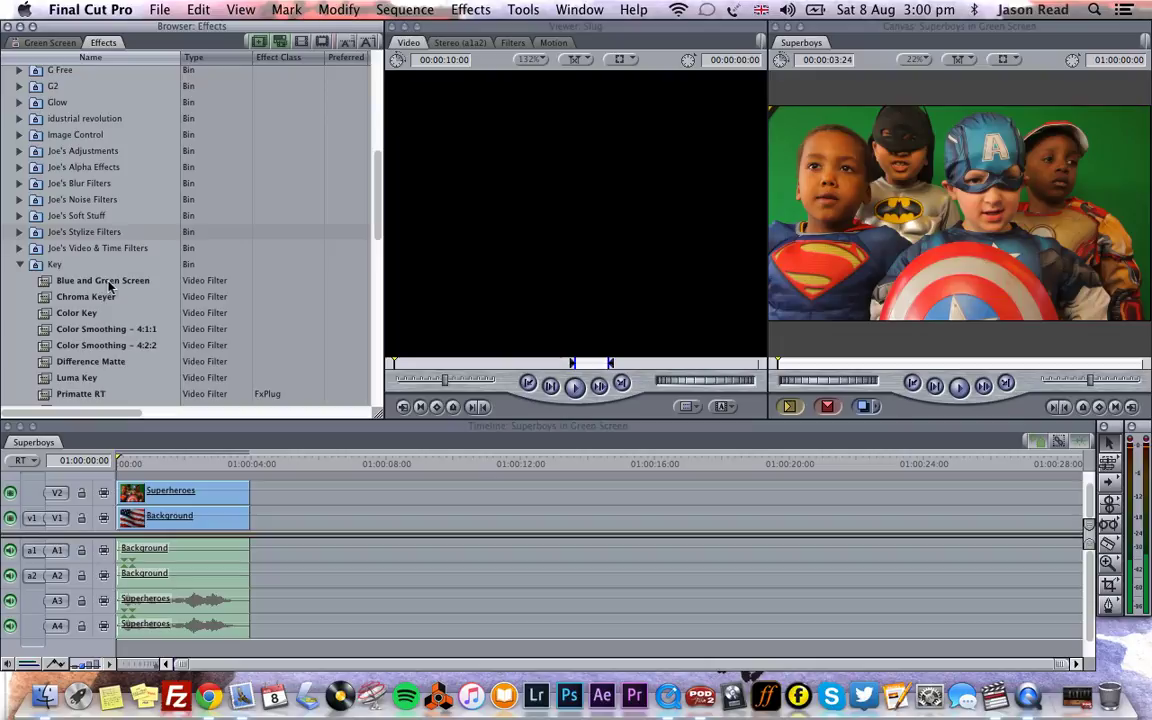
pyautogui.moveTo(86, 280); pyautogui.dragTo(185, 490)
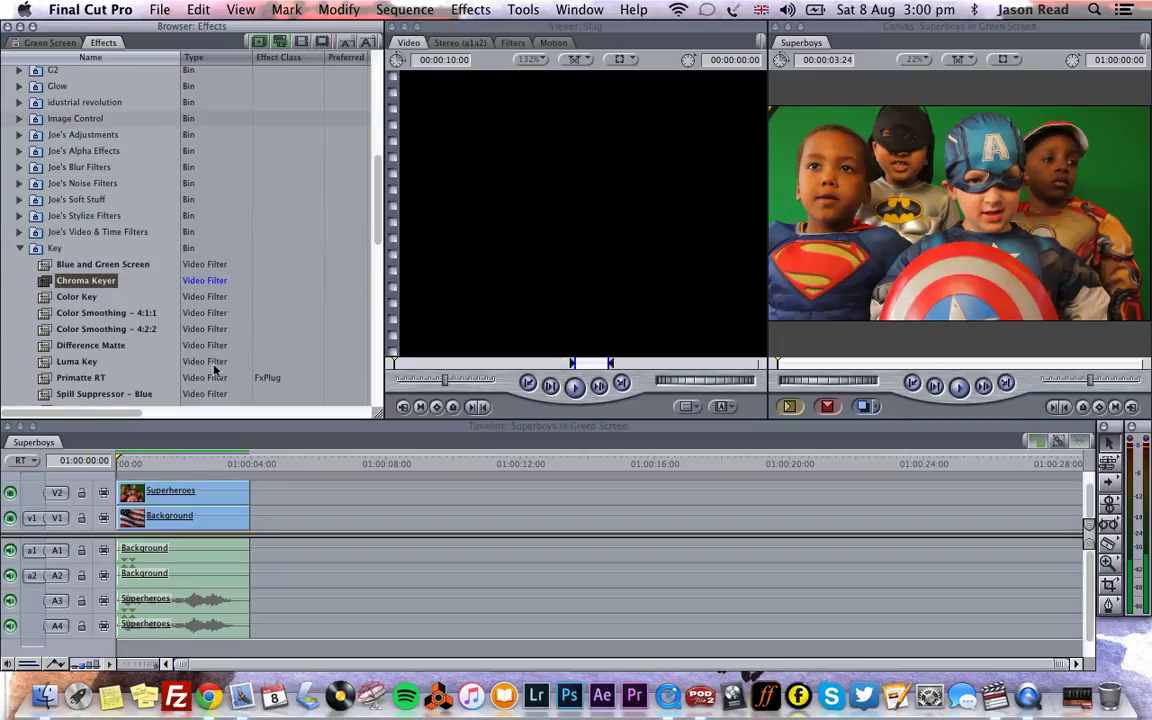
pyautogui.click(160, 489)
# Sample the green backdrop as the Chroma Keyer key colour for the Superheroes clip
pyautogui.doubleClick(160, 489)
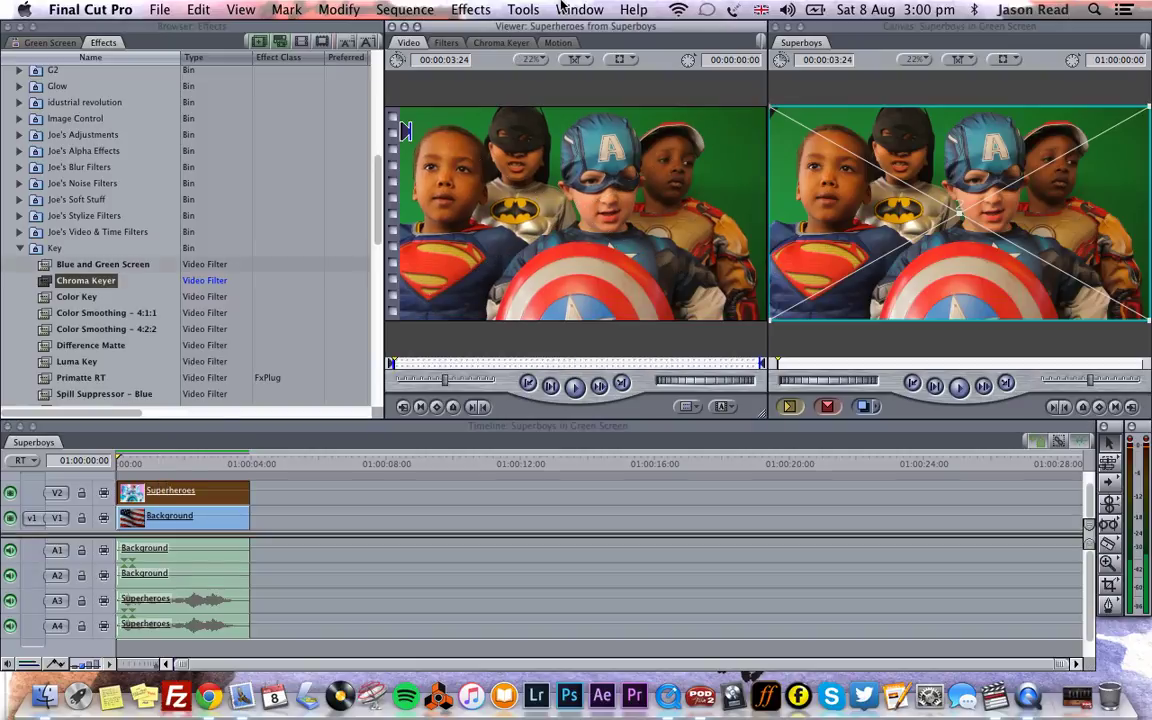
pyautogui.click(502, 43)
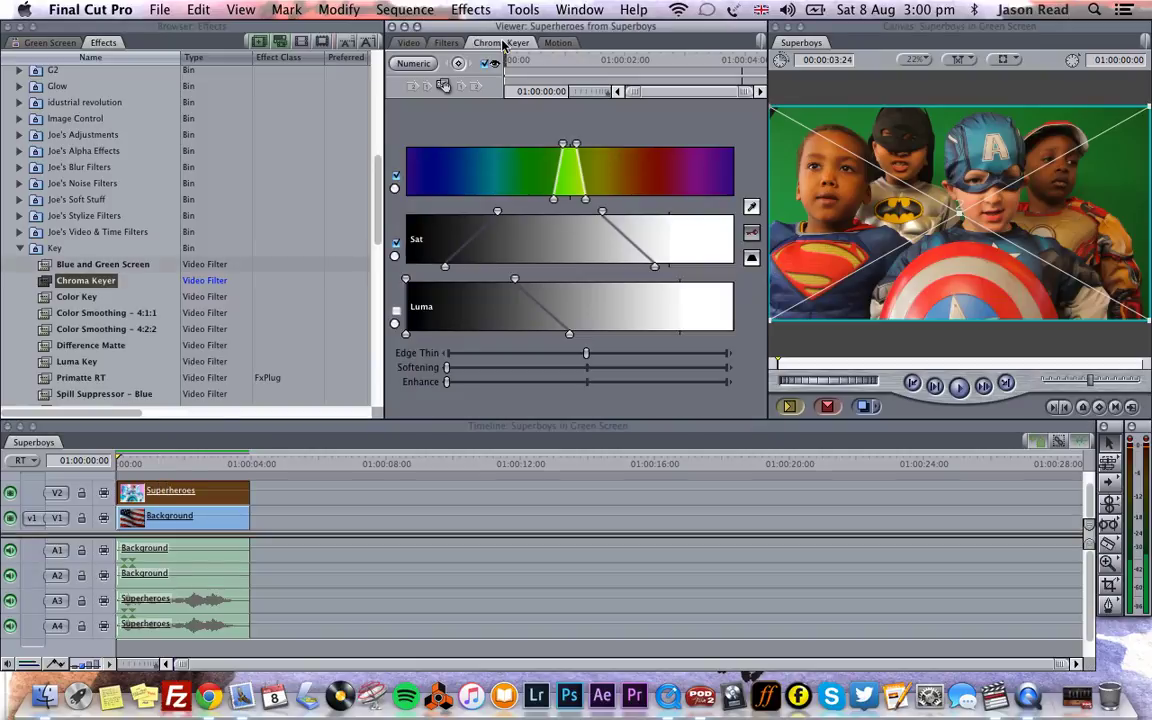
pyautogui.click(752, 208)
pyautogui.click(952, 127)
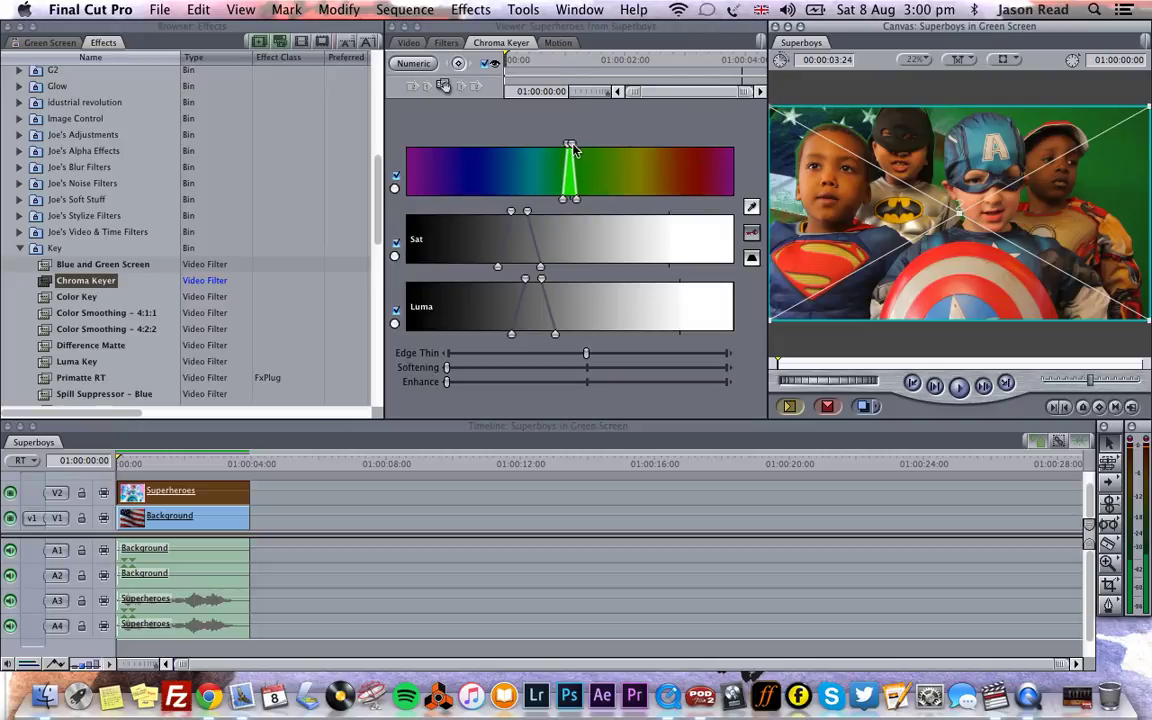
# Widen and soften the Hue, Saturation and Luma ranges until the green is removed
pyautogui.moveTo(573, 150); pyautogui.dragTo(587, 144)
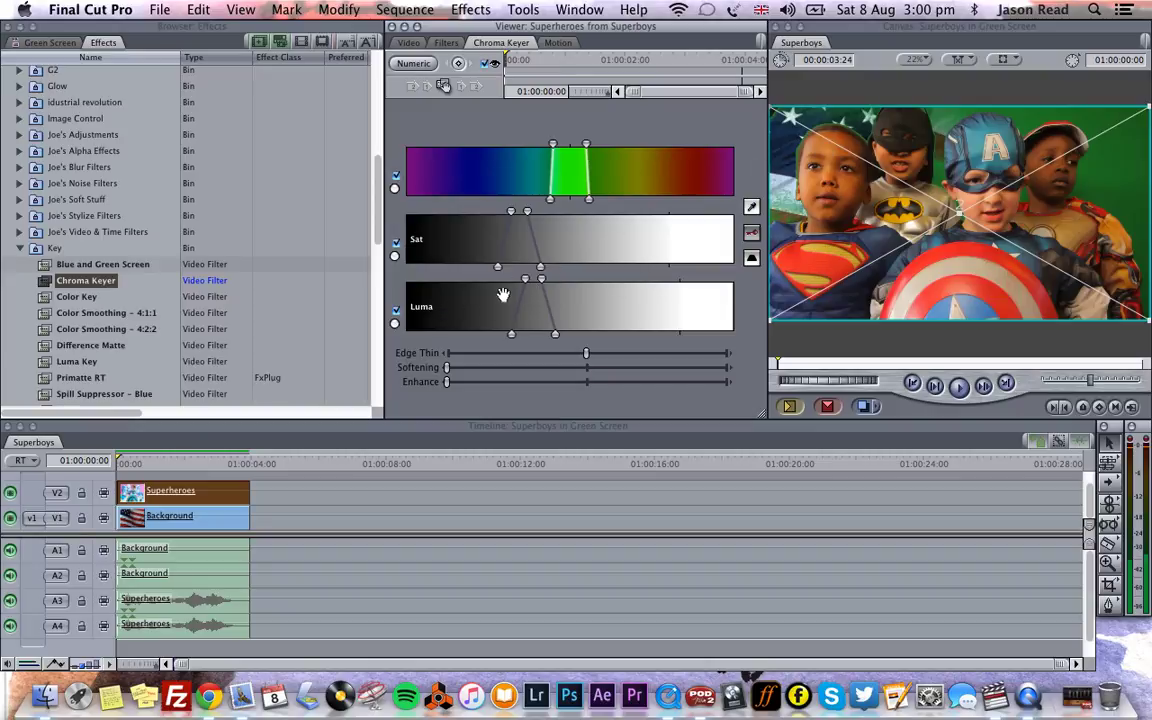
pyautogui.moveTo(525, 278); pyautogui.dragTo(396, 262)
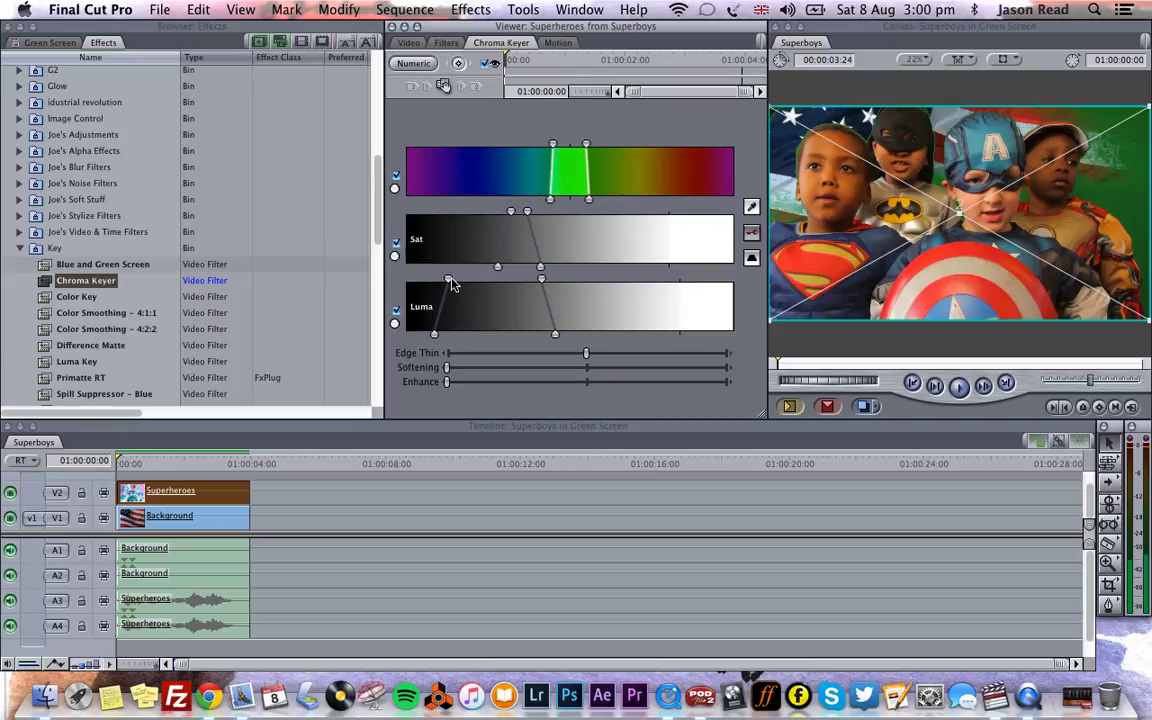
pyautogui.moveTo(448, 279); pyautogui.dragTo(451, 279)
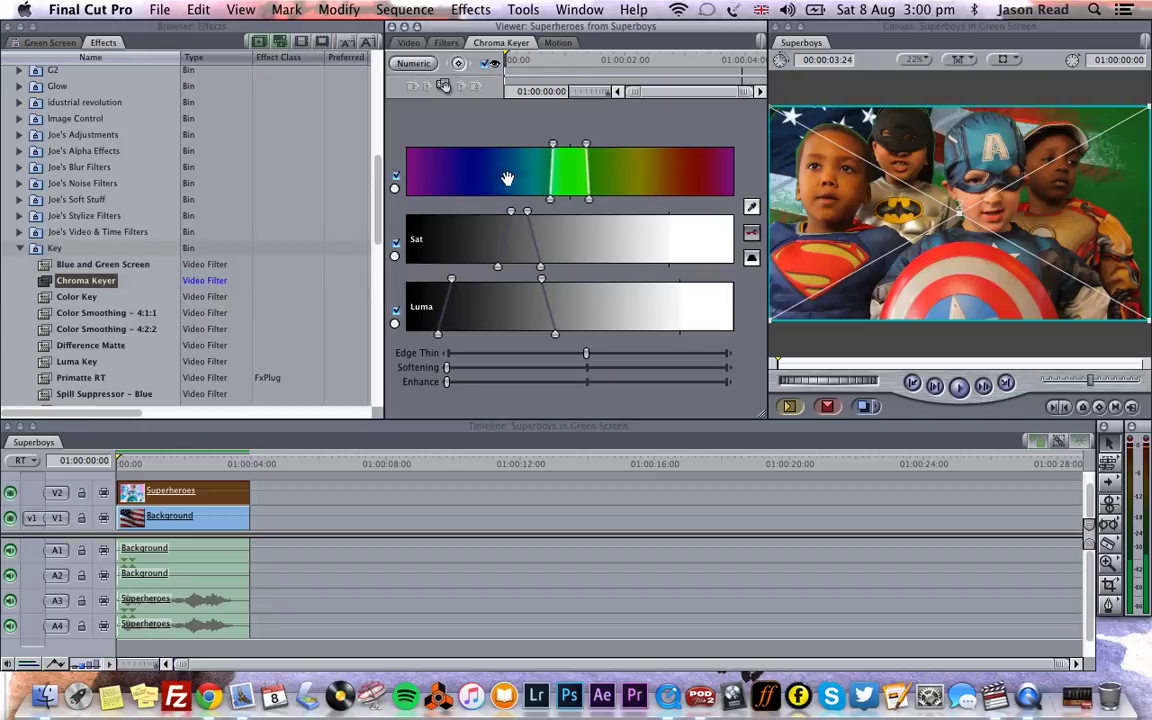
pyautogui.moveTo(511, 211); pyautogui.dragTo(478, 211)
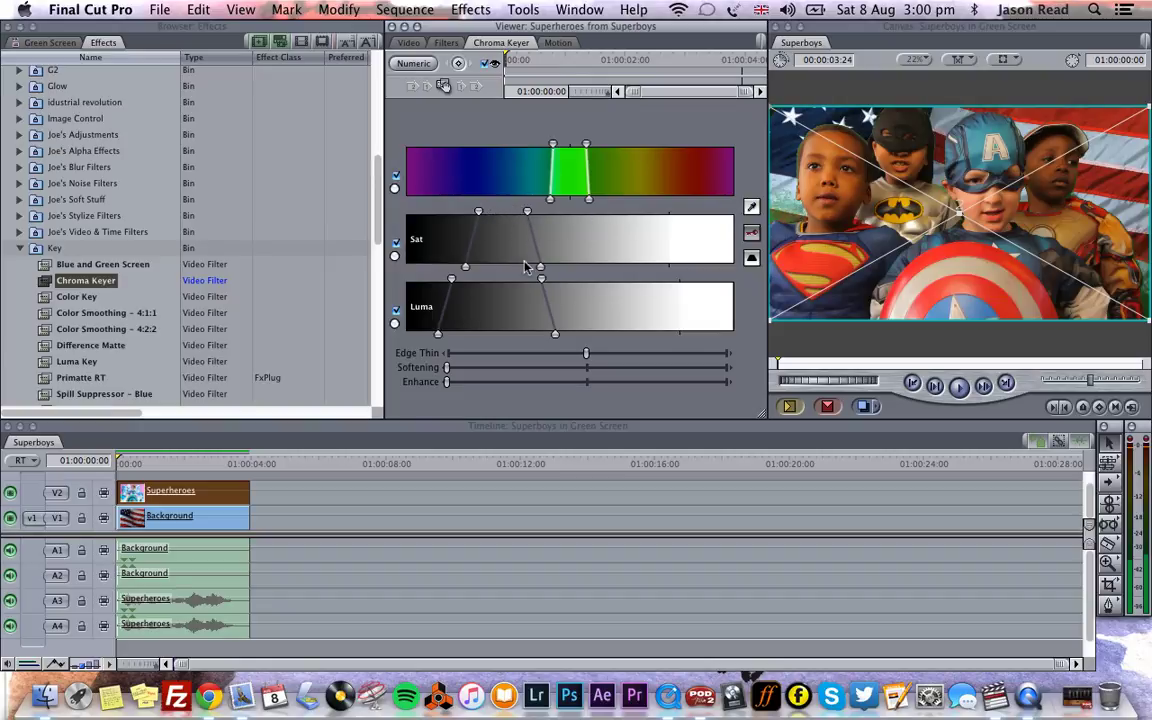
pyautogui.moveTo(541, 279); pyautogui.dragTo(554, 279)
pyautogui.moveTo(527, 212); pyautogui.dragTo(531, 213)
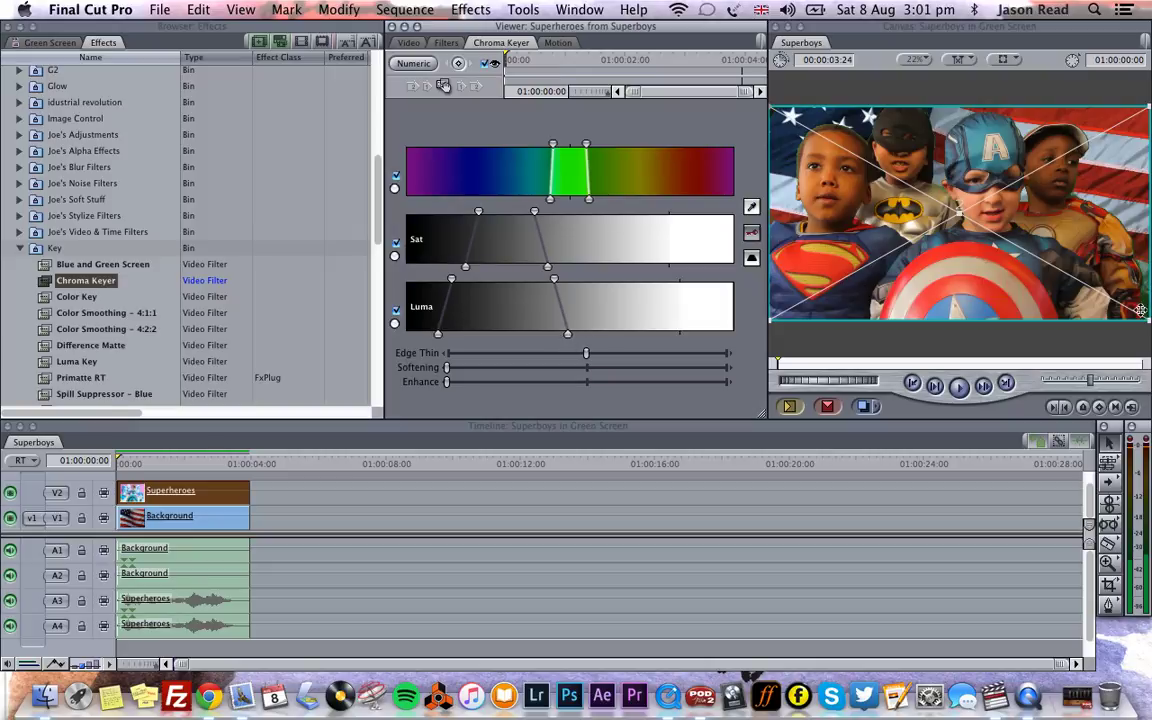
pyautogui.moveTo(567, 333); pyautogui.dragTo(582, 333)
pyautogui.moveTo(547, 267); pyautogui.dragTo(571, 267)
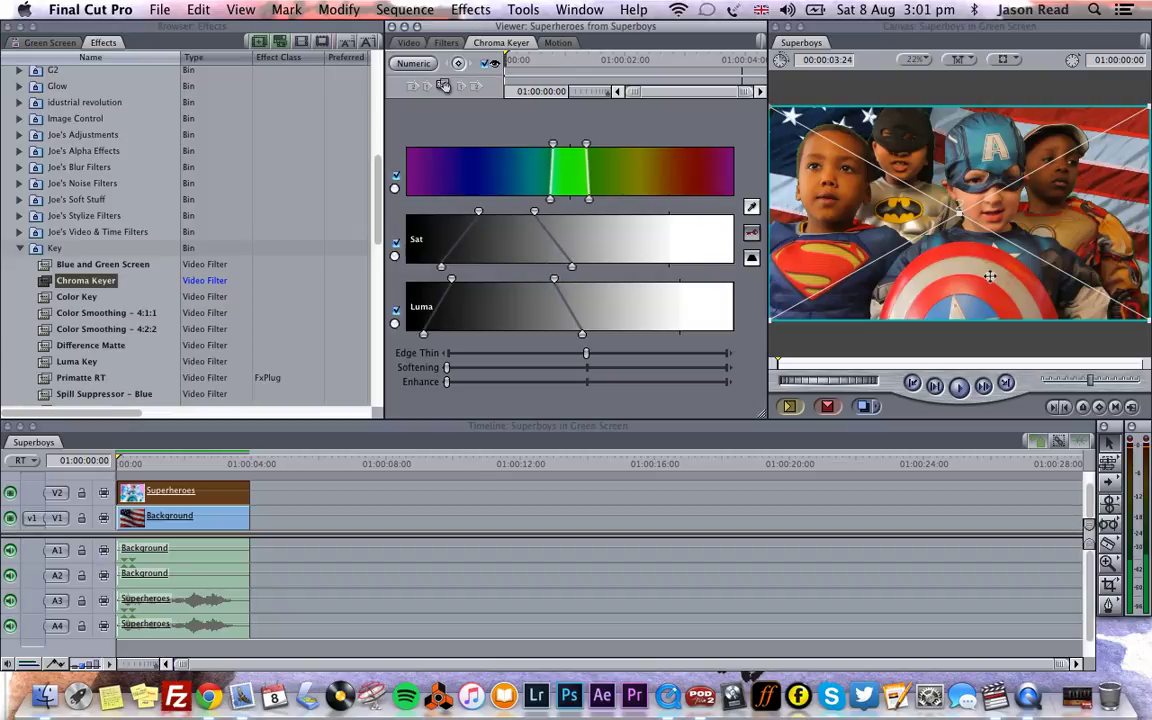
# Switch the keyer to matte view and trial a narrower luma range, then undo it
pyautogui.click(873, 355)
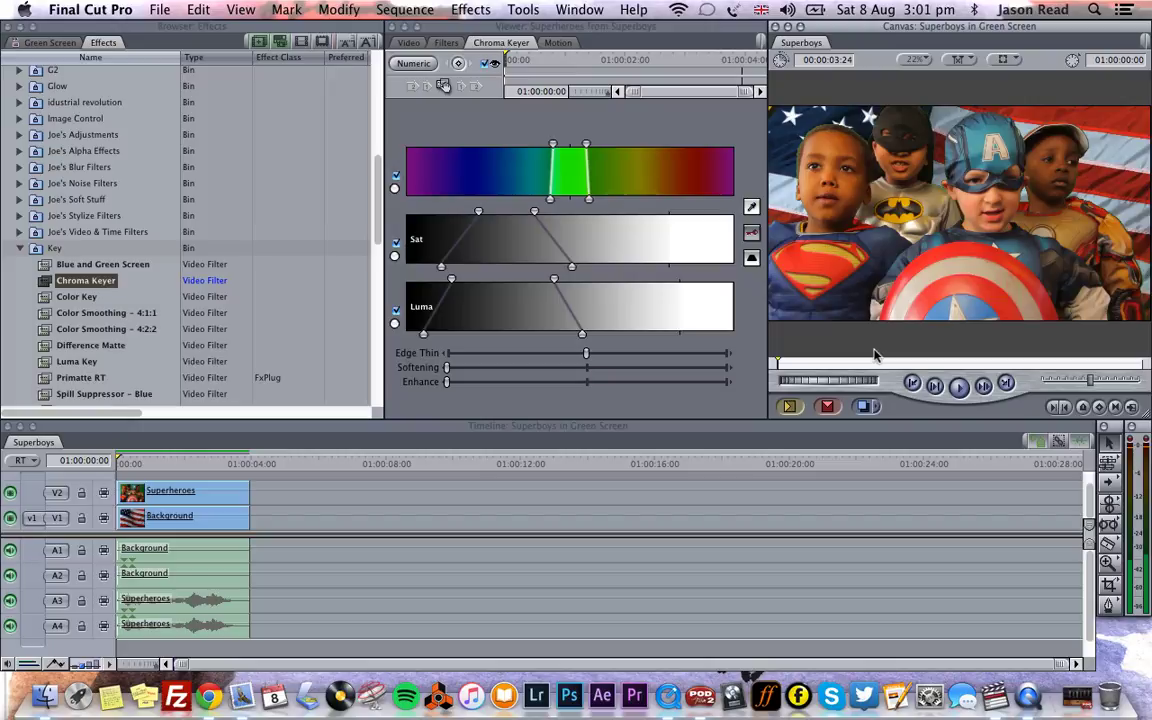
pyautogui.click(753, 235)
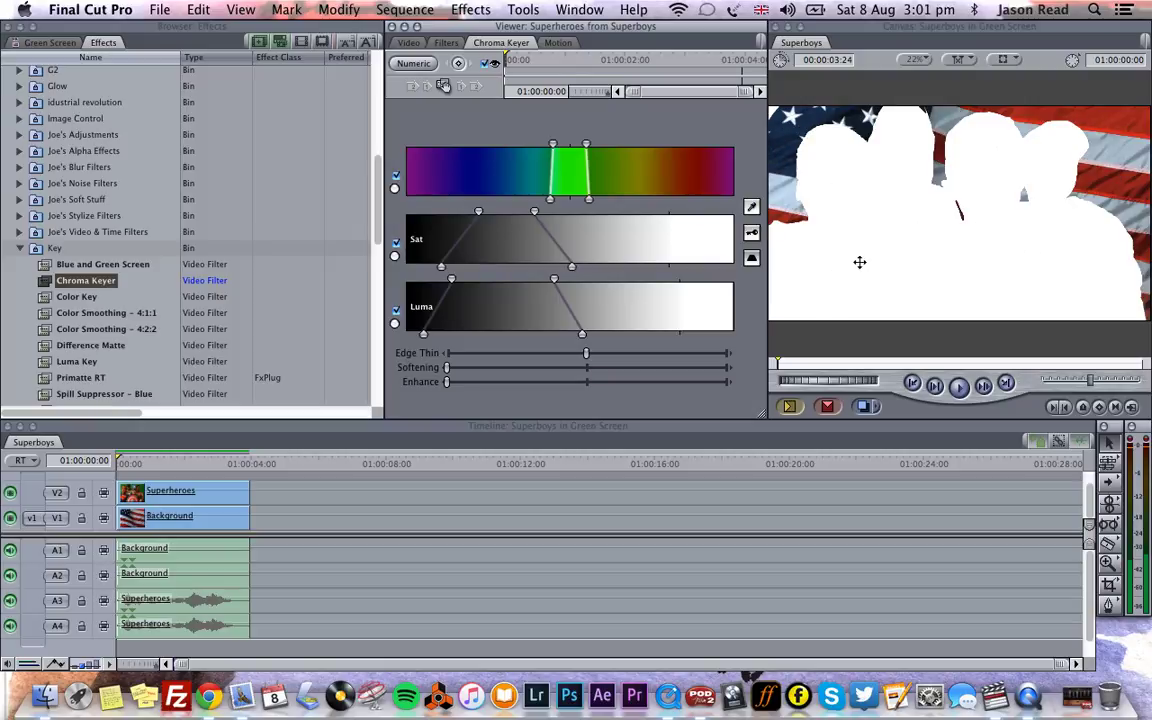
pyautogui.moveTo(554, 278); pyautogui.dragTo(495, 280)
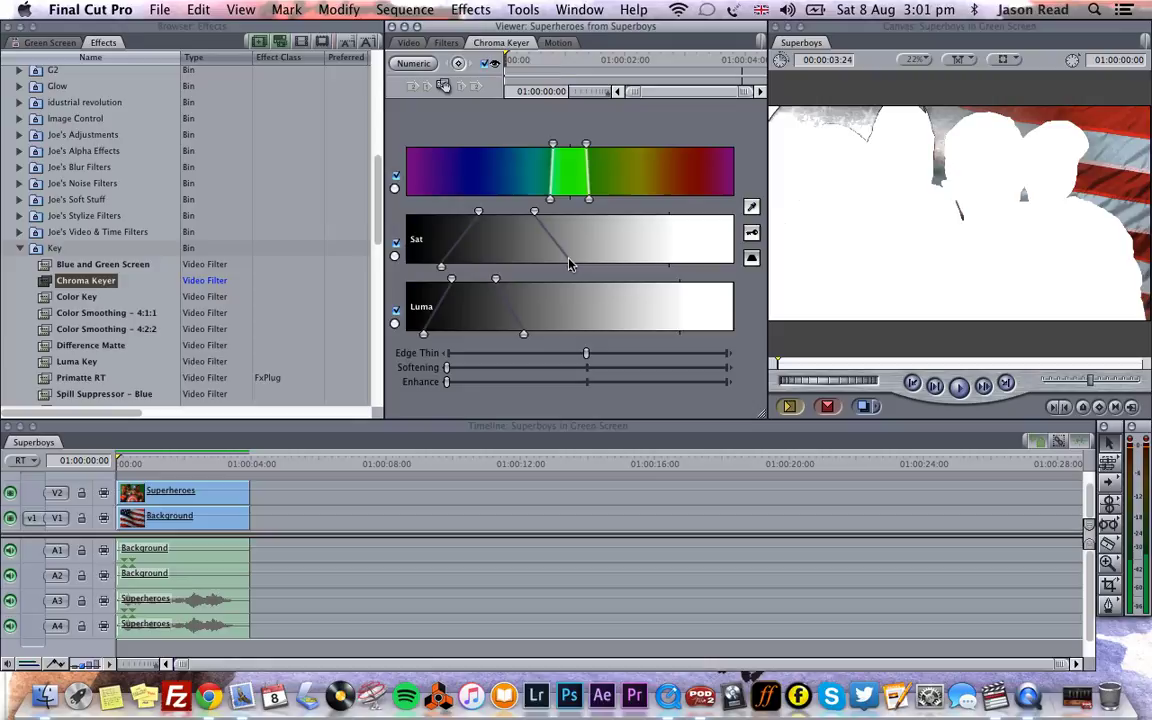
pyautogui.press('super+z')
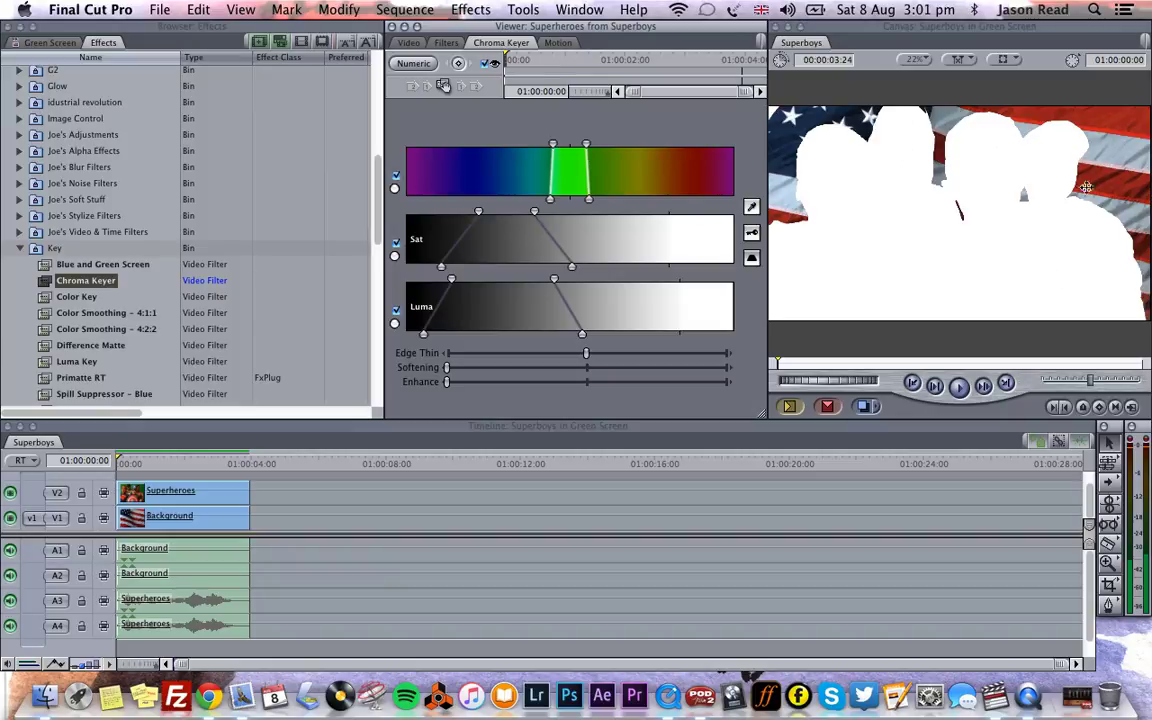
# Slightly soften and thin the key edges and raise Enhance a little, checking source and composite
pyautogui.moveTo(447, 367); pyautogui.dragTo(463, 370)
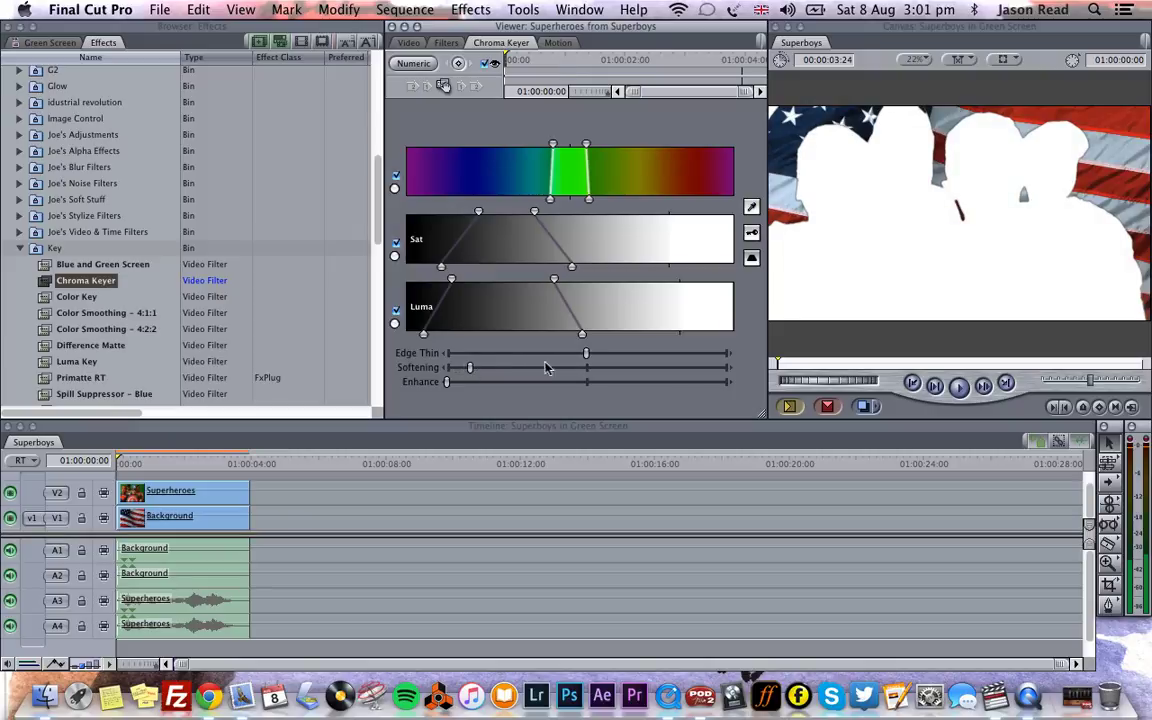
pyautogui.moveTo(589, 356); pyautogui.dragTo(595, 358)
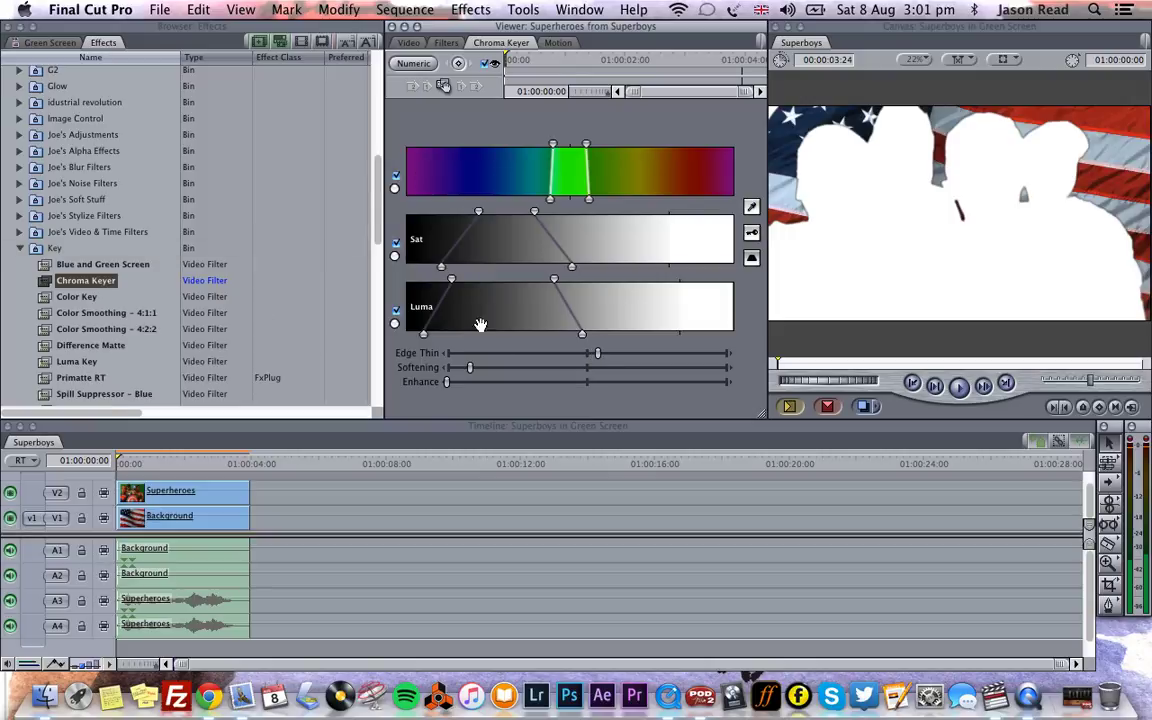
pyautogui.click(752, 234)
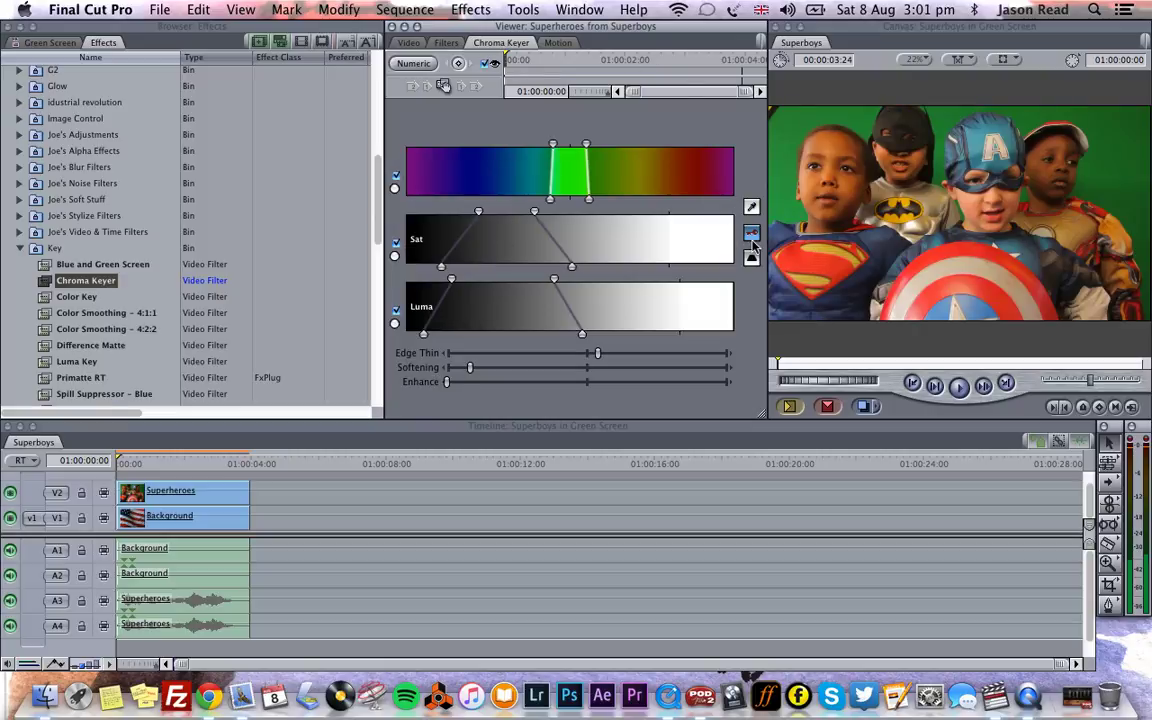
pyautogui.click(752, 236)
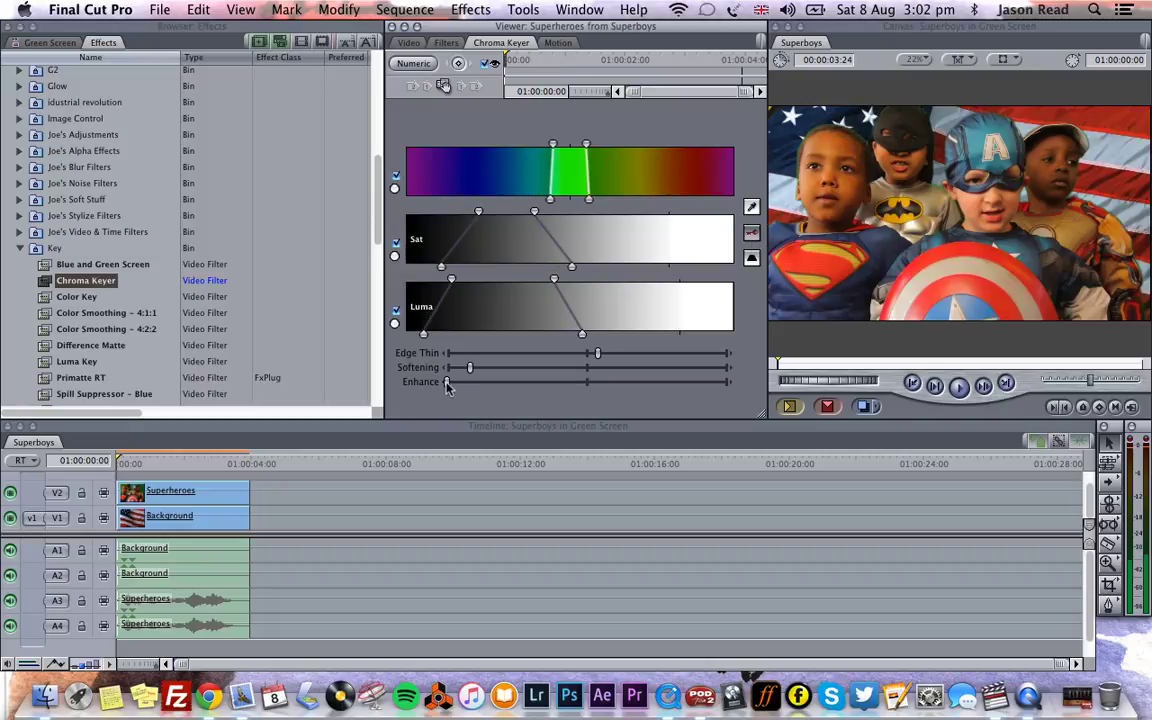
pyautogui.moveTo(447, 383); pyautogui.dragTo(470, 389)
pyautogui.click(158, 425)
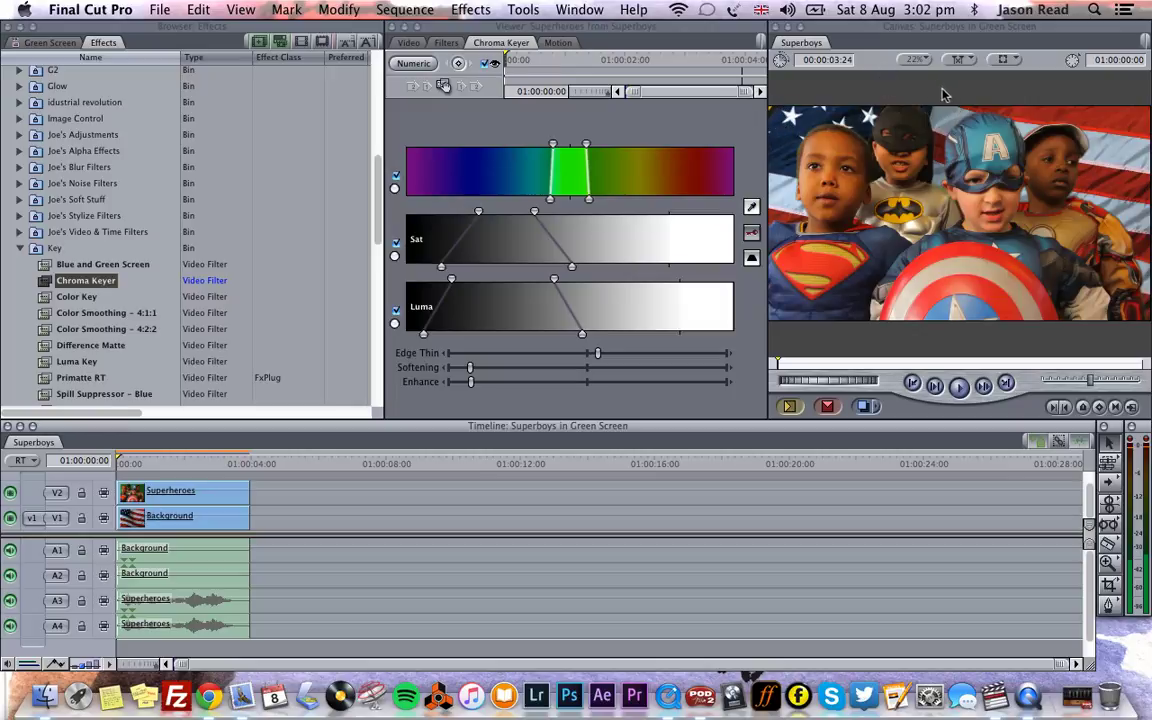
# Zoom the canvas to 12% and apply Four-Point Garbage Matte to the Superheroes clip
pyautogui.click(917, 60)
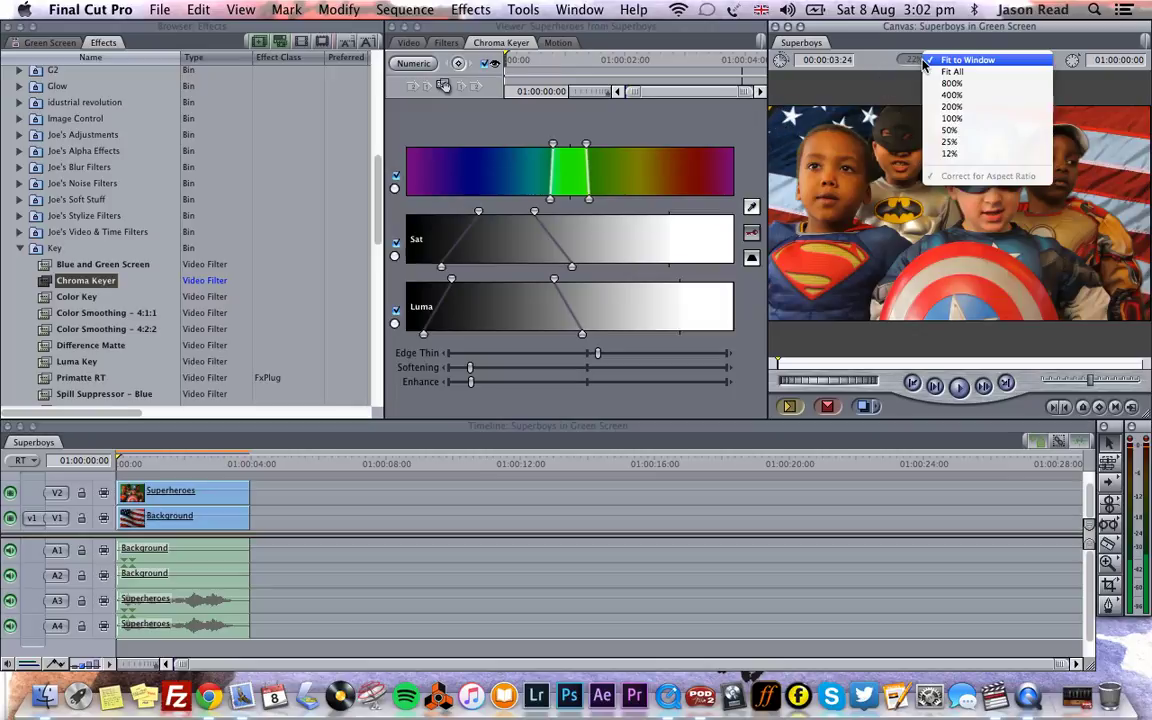
pyautogui.click(928, 151)
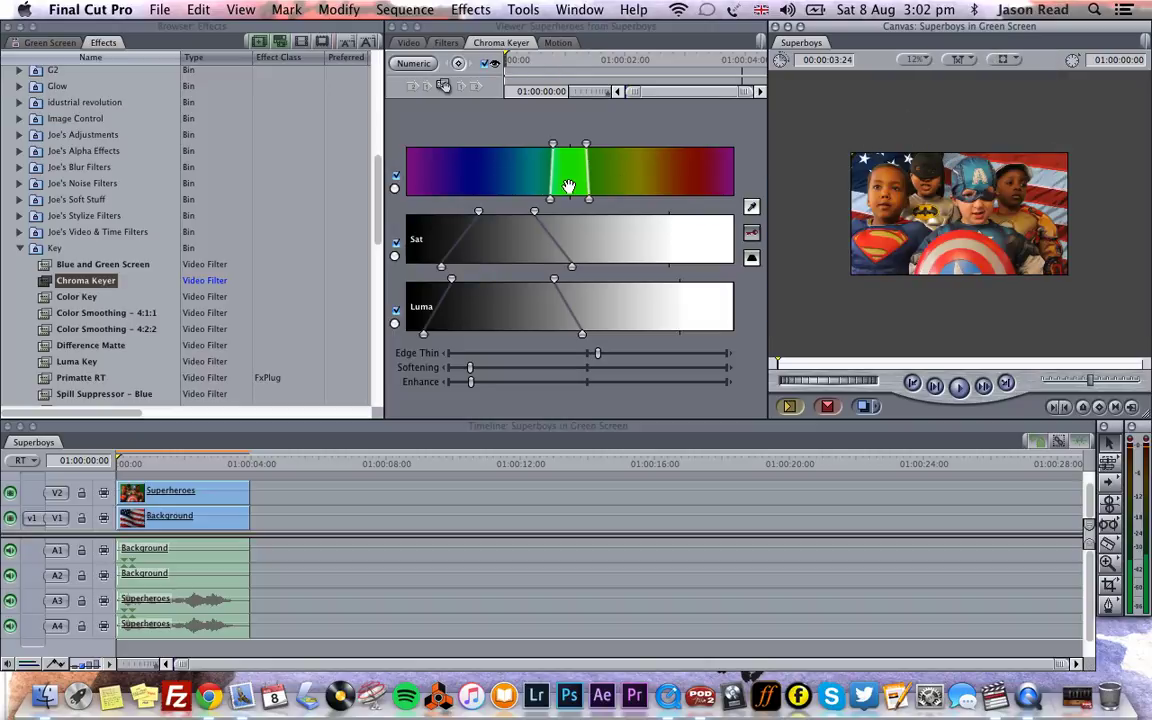
pyautogui.click(20, 248)
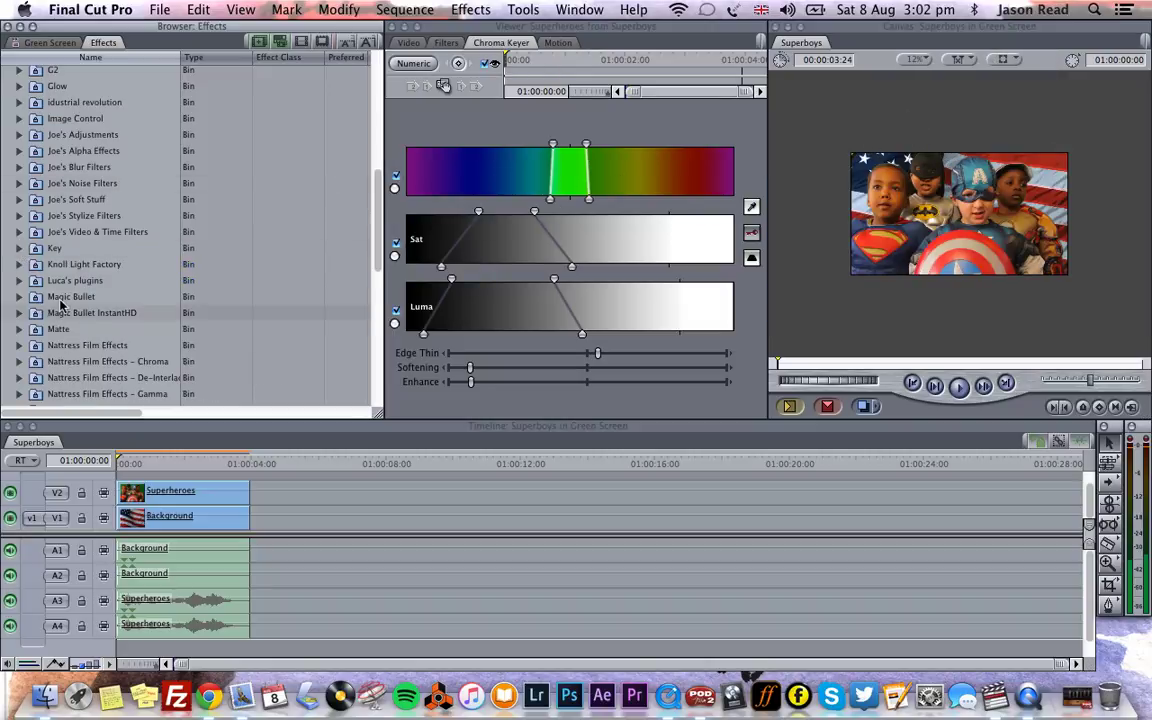
pyautogui.click(19, 329)
pyautogui.scroll(-3, 110, 270)
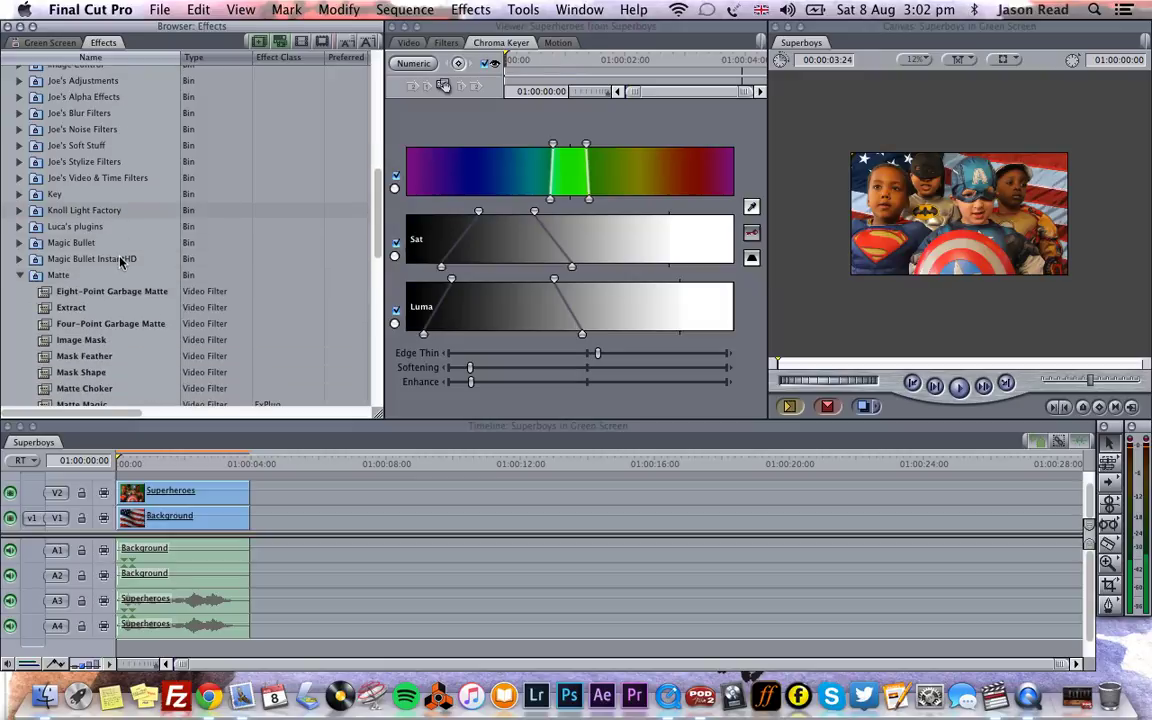
pyautogui.click(44, 326)
pyautogui.moveTo(44, 326); pyautogui.dragTo(136, 496)
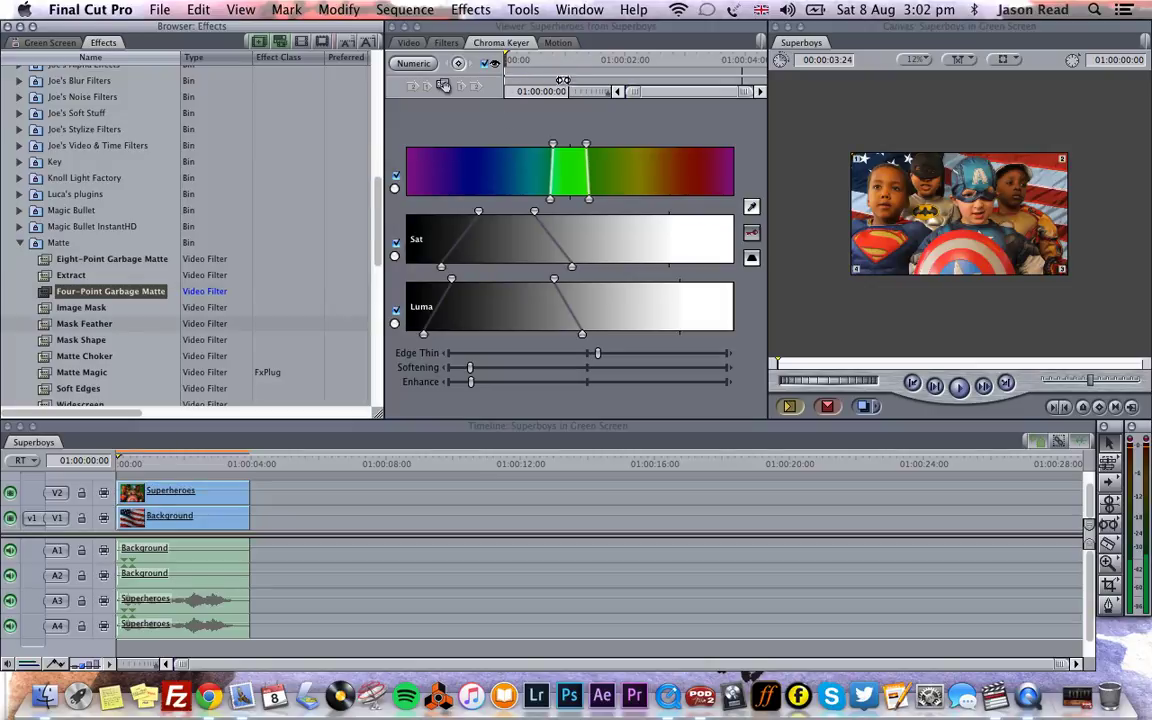
# Place matte Points 1–4 around the frame's top-left edge and invert the matte
pyautogui.click(446, 42)
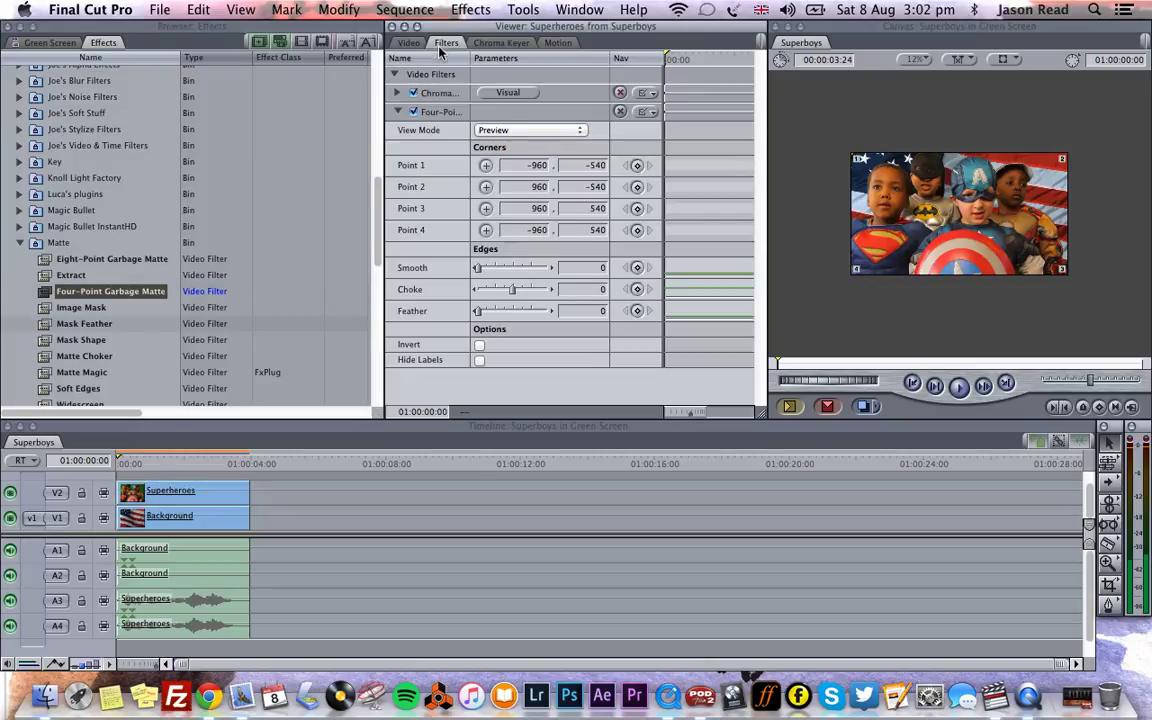
pyautogui.click(486, 165)
pyautogui.click(843, 146)
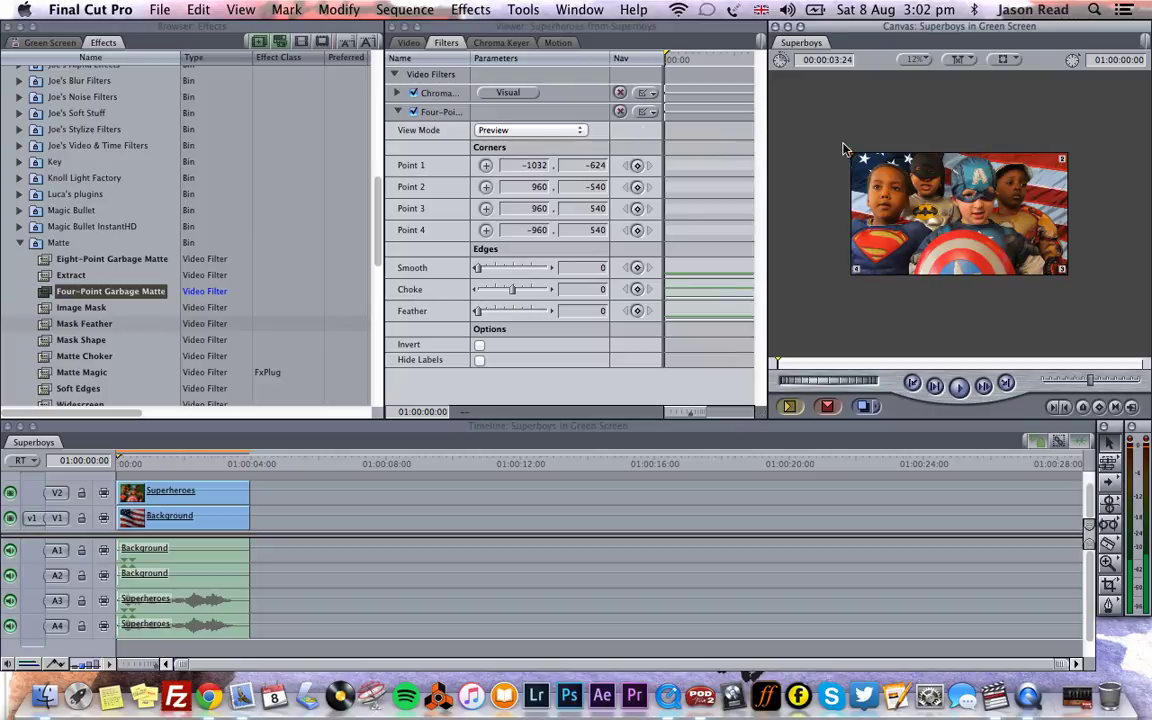
pyautogui.click(486, 187)
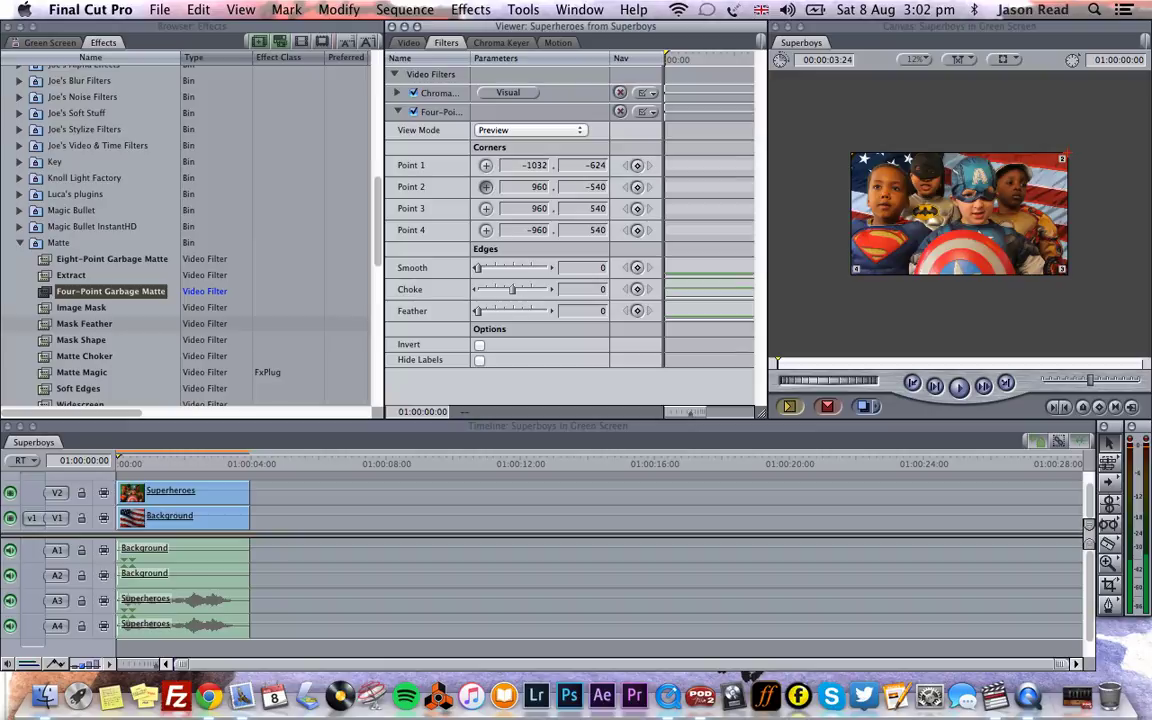
pyautogui.click(862, 149)
pyautogui.click(486, 209)
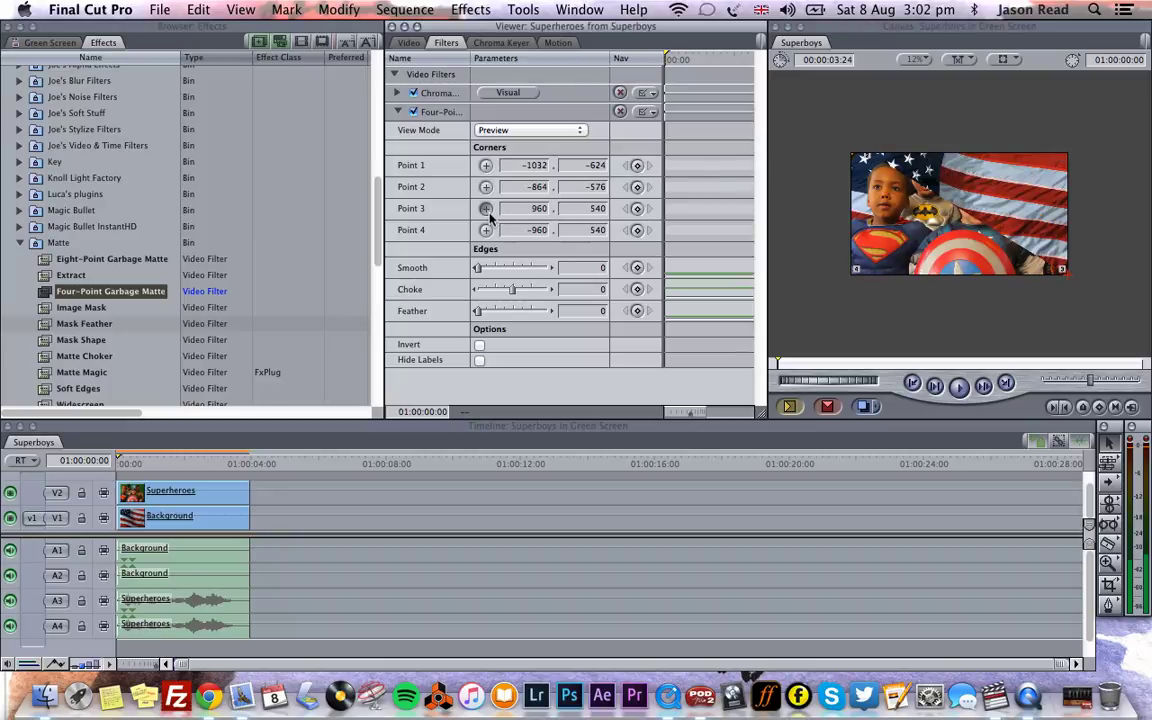
pyautogui.click(850, 173)
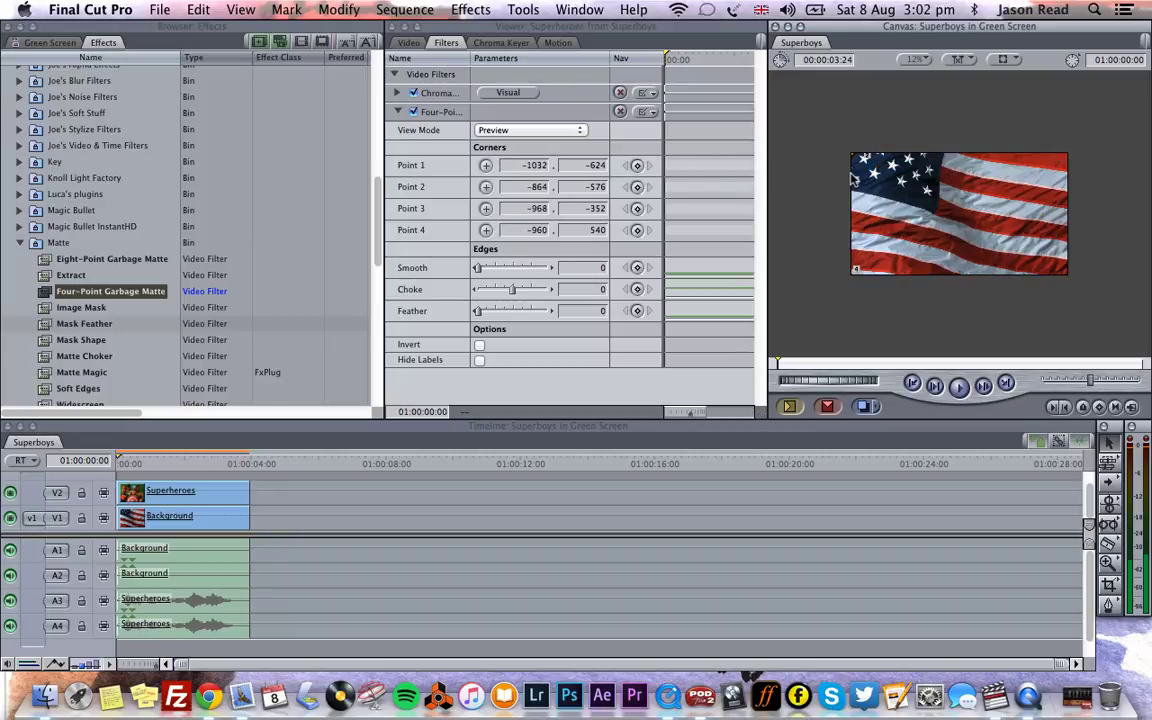
pyautogui.click(486, 230)
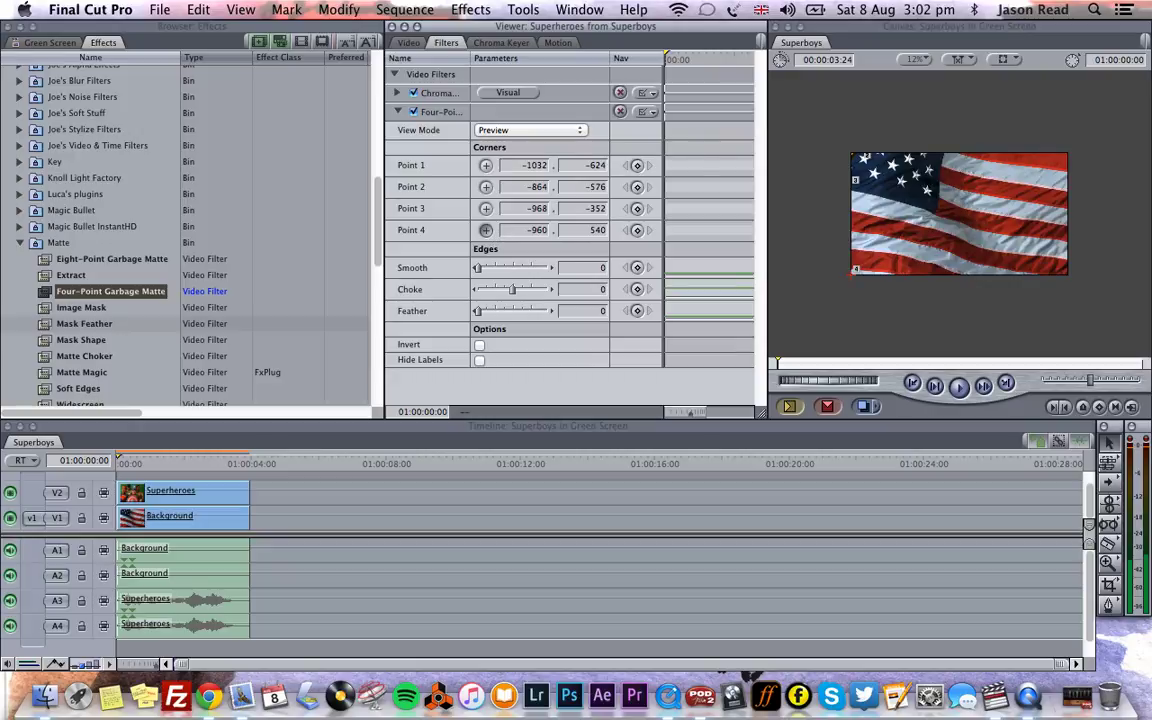
pyautogui.click(844, 166)
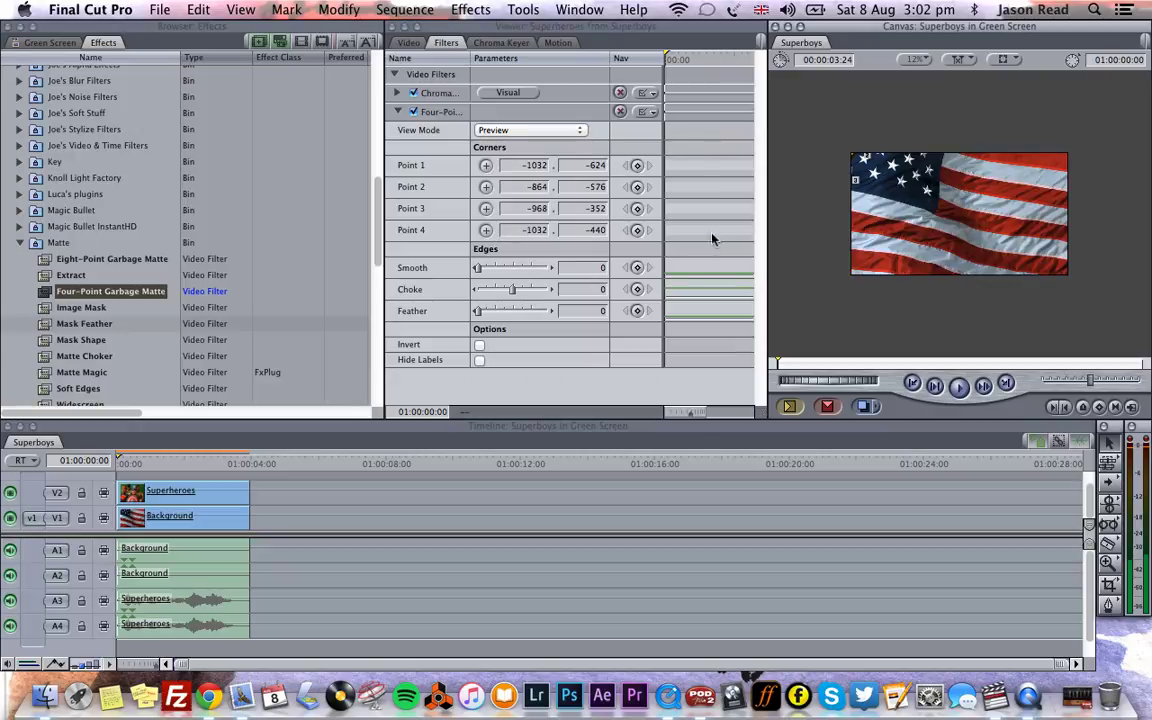
pyautogui.click(480, 346)
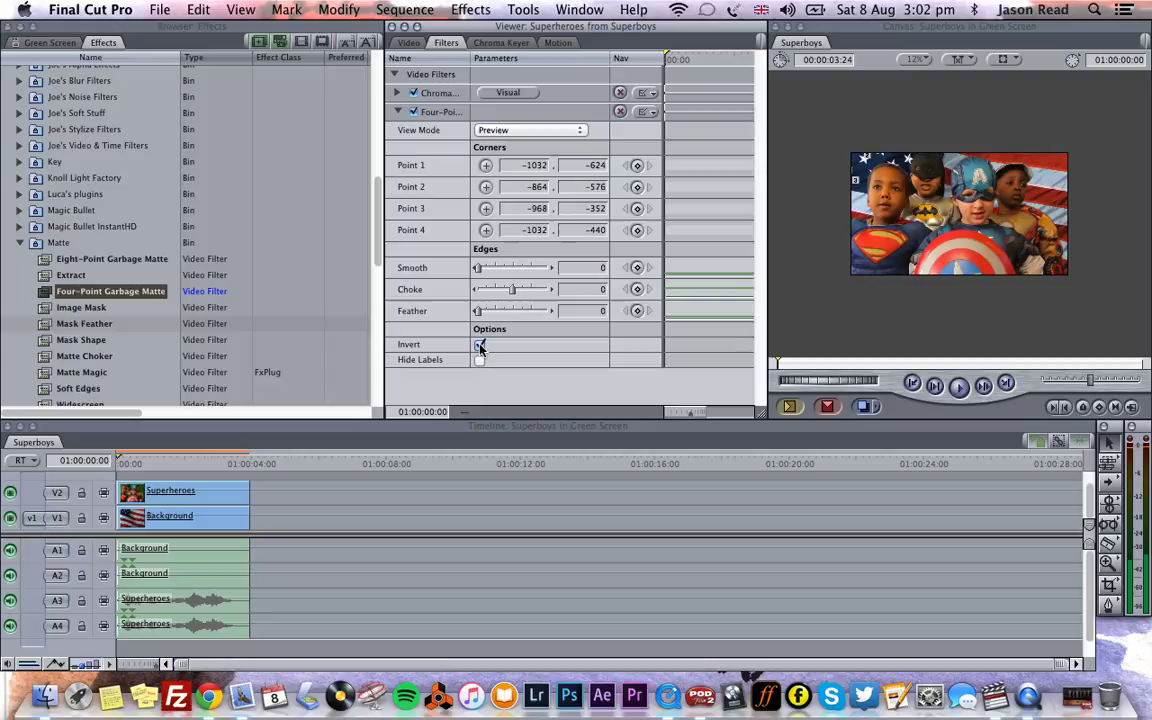
# Preview the matte by playback, fit the canvas to the window, and return to the start
pyautogui.click(198, 467)
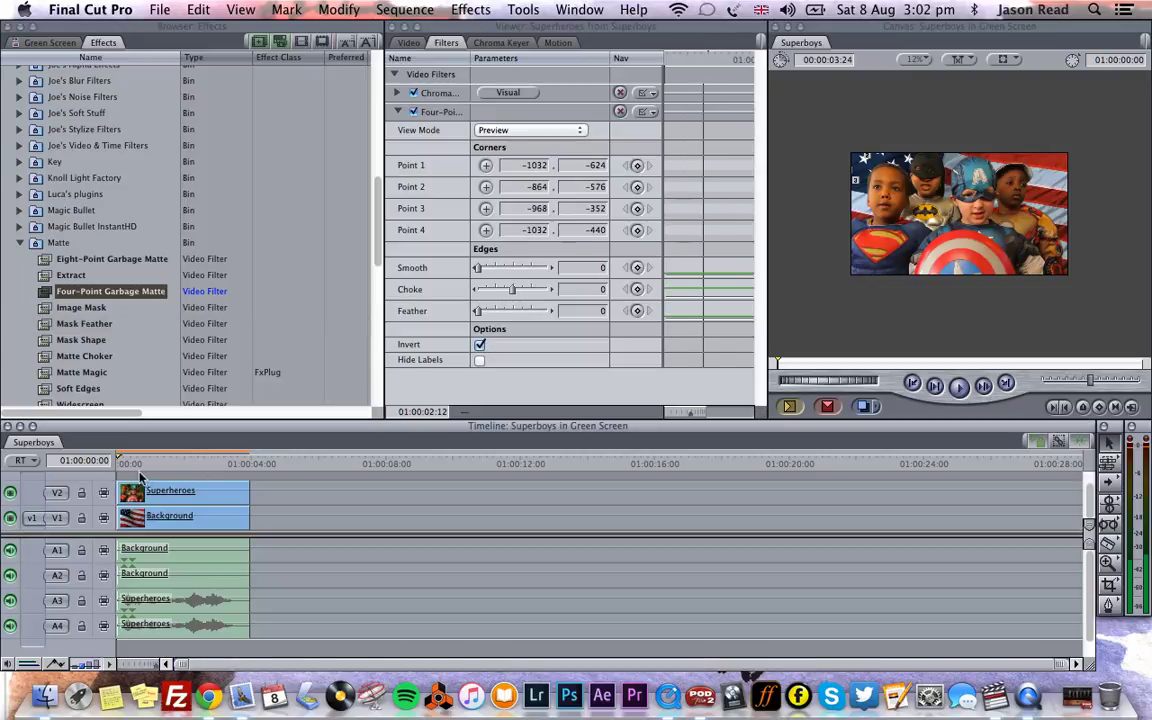
pyautogui.press('space')
pyautogui.press('space')
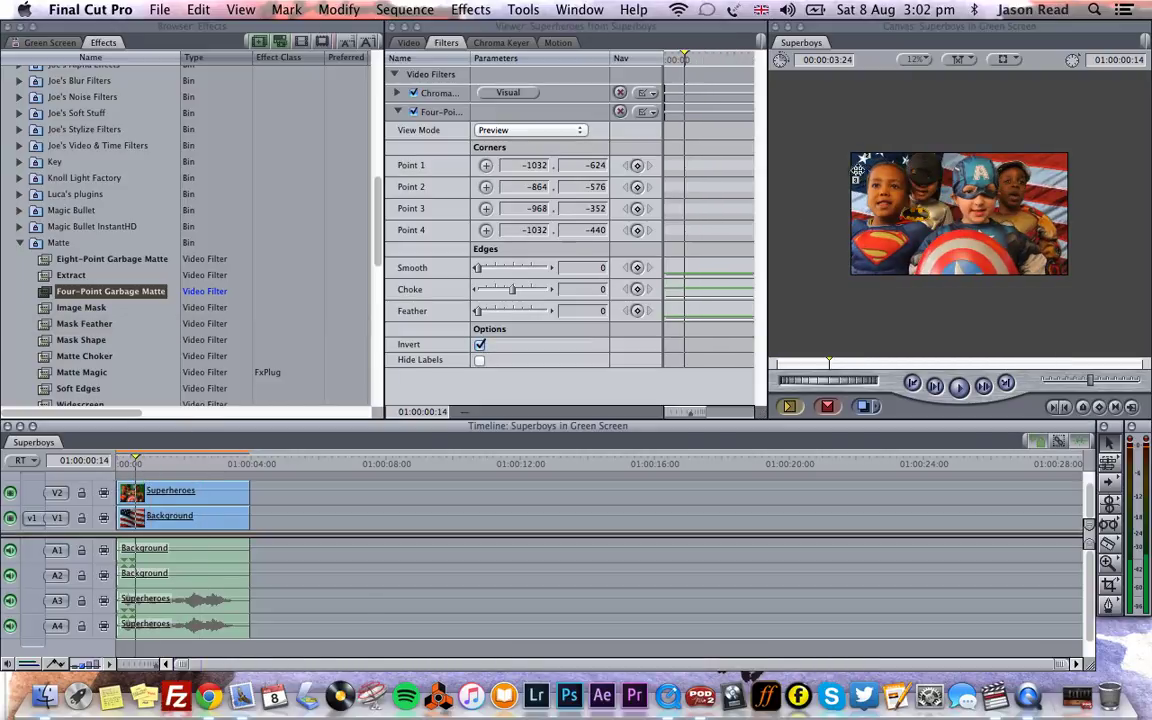
pyautogui.press('Home')
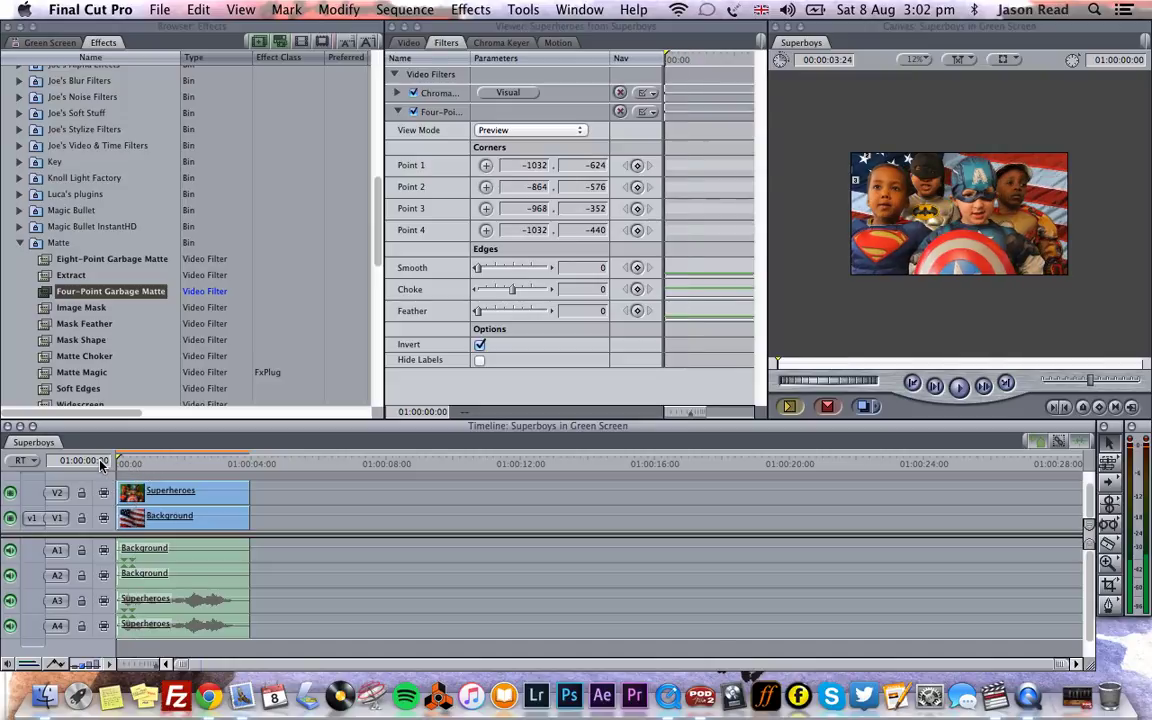
pyautogui.hotkey('shift', 'Right')
pyautogui.hotkey('shift', 'Right')
pyautogui.hotkey('shift', 'Right')
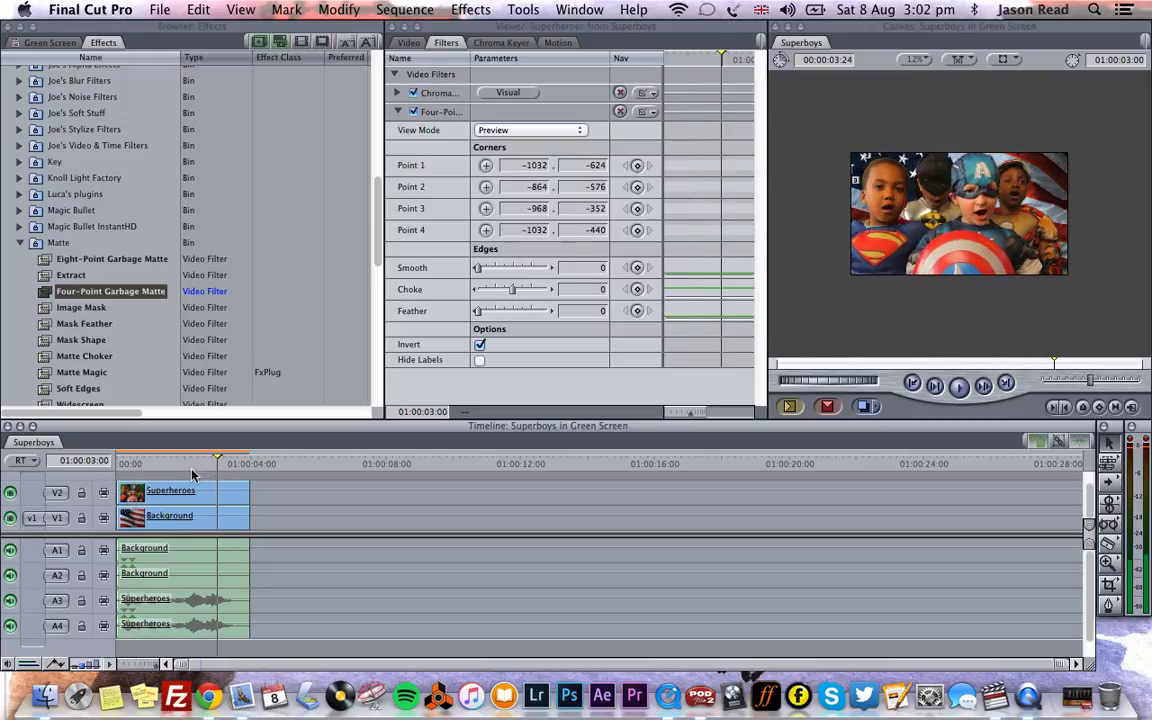
pyautogui.click(183, 470)
pyautogui.click(930, 62)
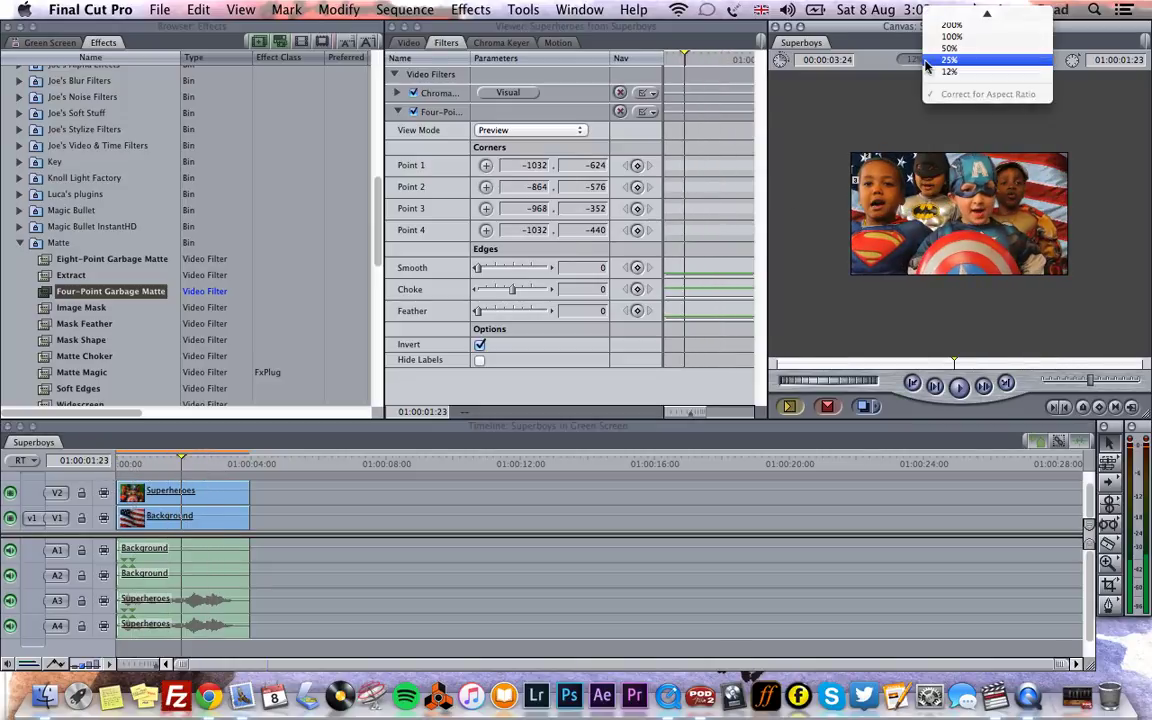
pyautogui.click(890, 14)
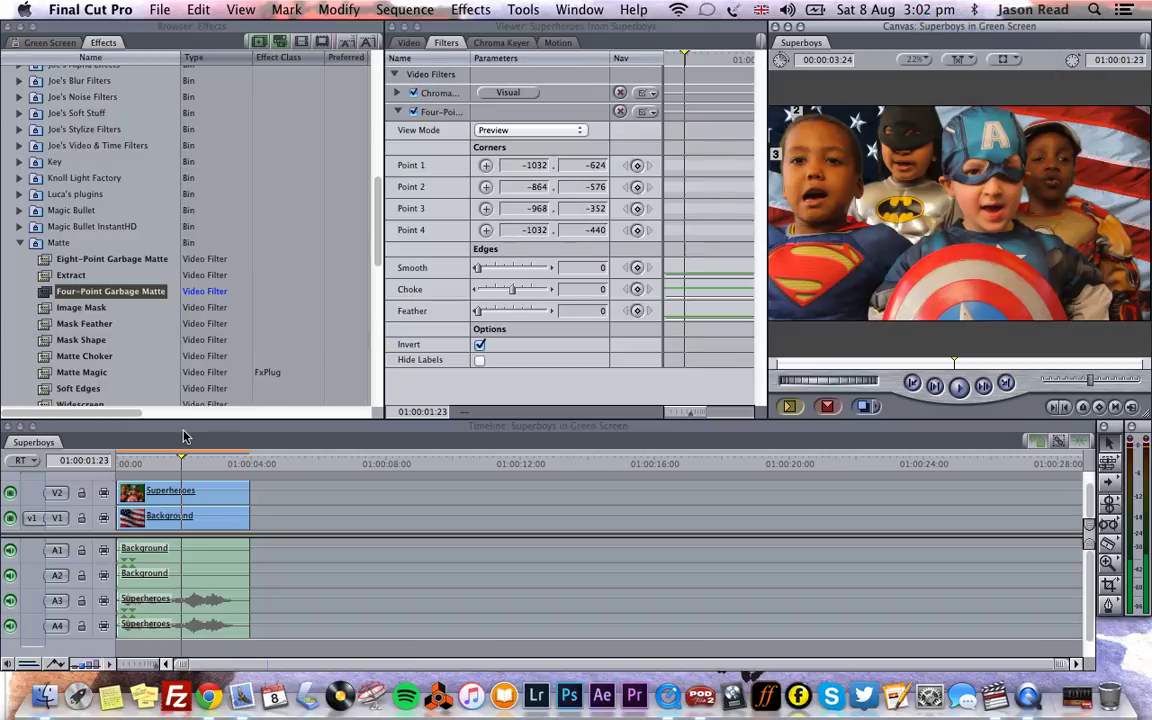
pyautogui.moveTo(182, 464); pyautogui.dragTo(58, 452)
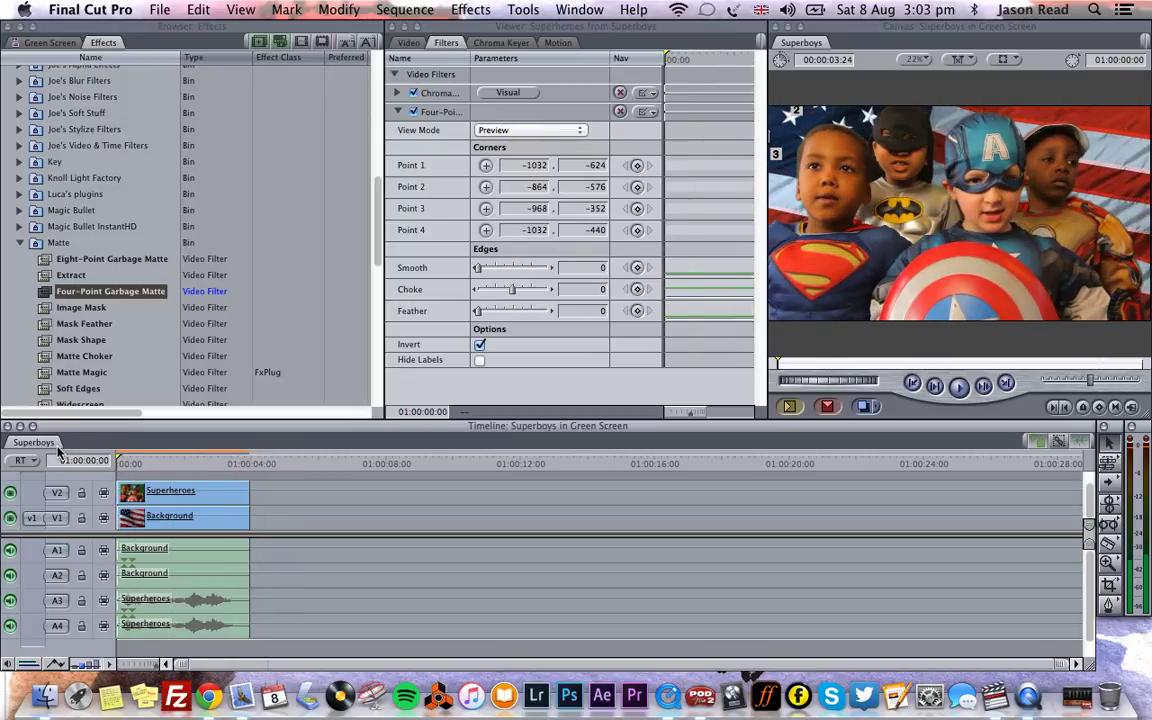
# Drag Defocus from Video Filters > Blur onto the Background clip on V1
pyautogui.click(138, 493)
pyautogui.click(340, 502)
pyautogui.click(22, 242)
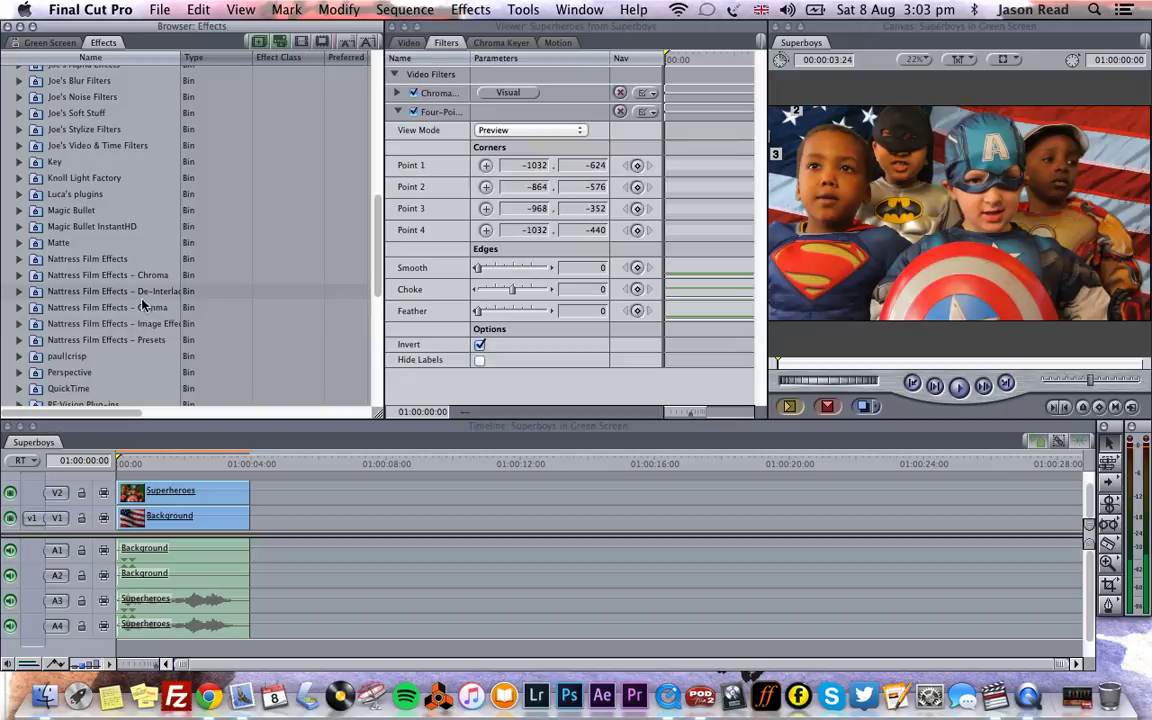
pyautogui.scroll(7, 101, 200)
pyautogui.scroll(4, 101, 200)
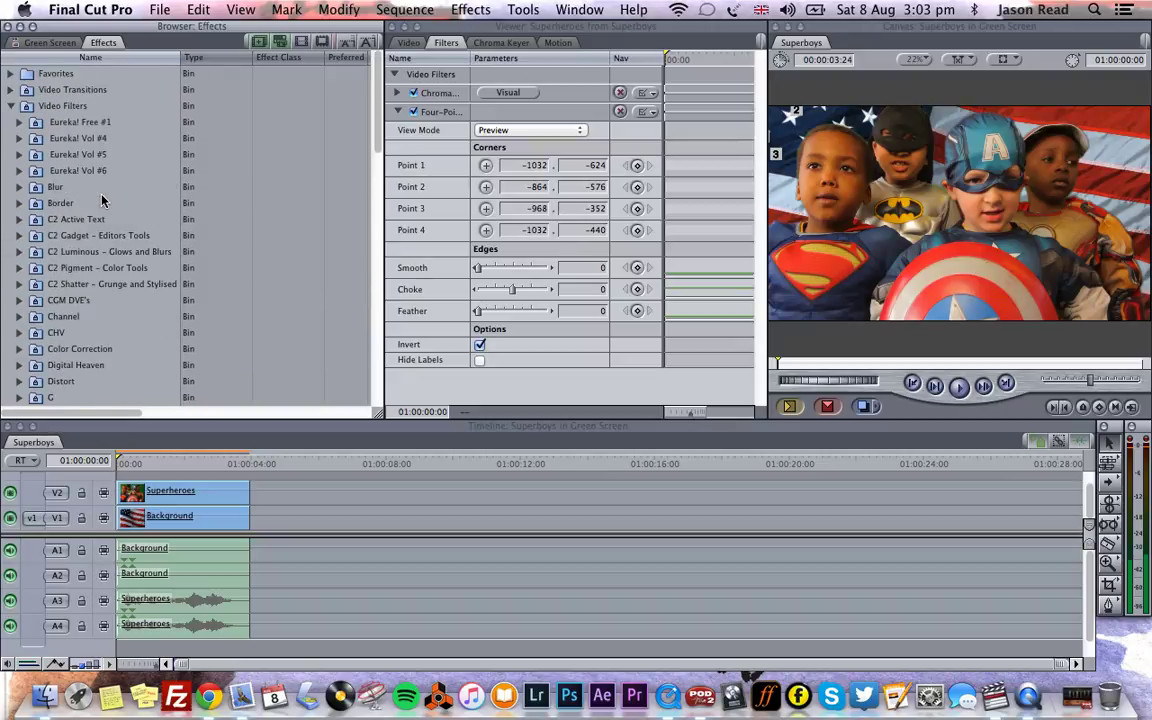
pyautogui.click(19, 188)
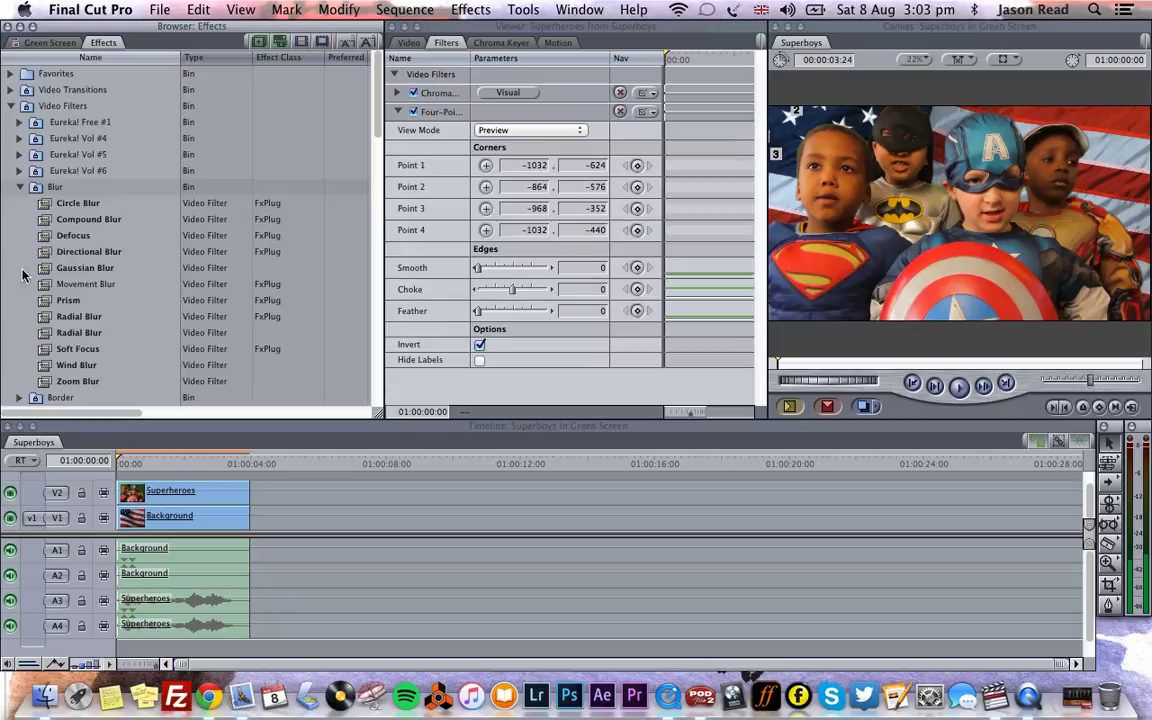
pyautogui.scroll(-1, 146, 225)
pyautogui.click(74, 219)
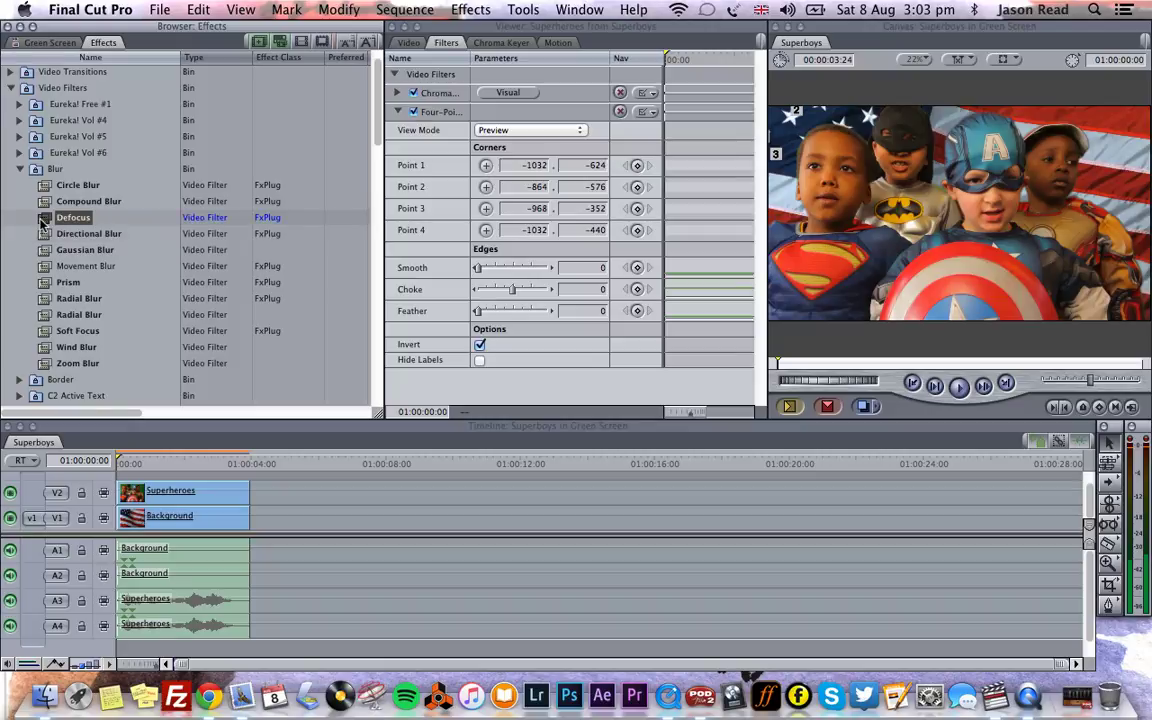
pyautogui.moveTo(49, 224); pyautogui.dragTo(172, 520)
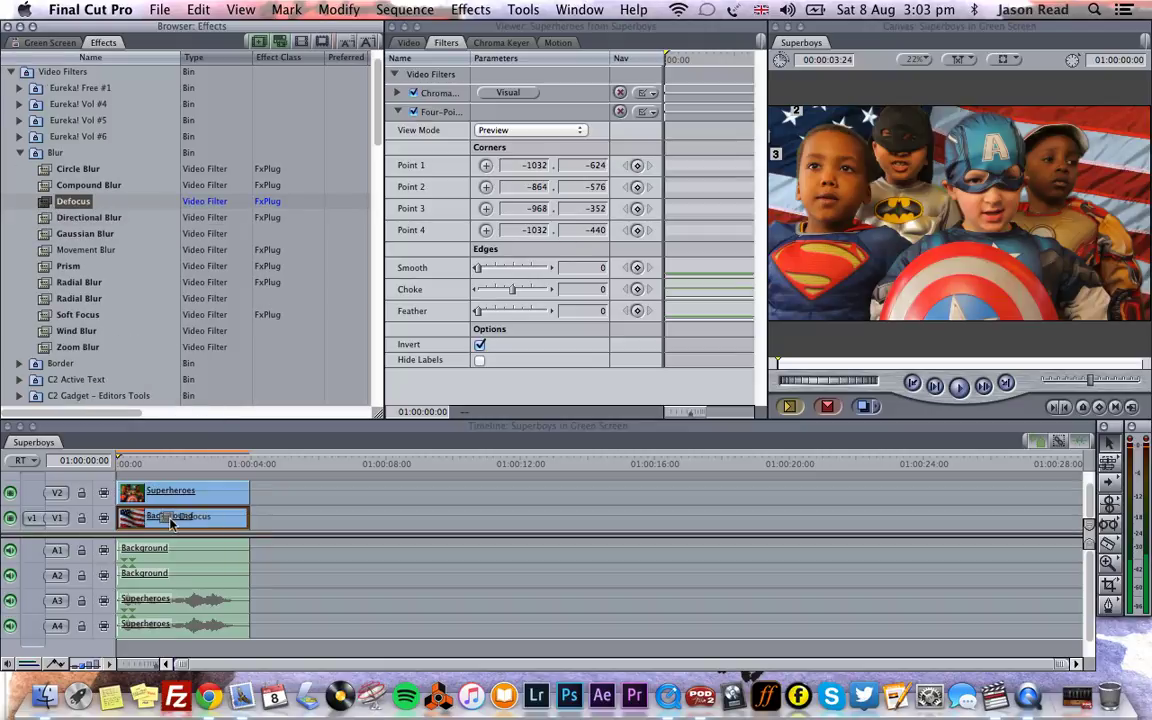
pyautogui.moveTo(171, 521); pyautogui.dragTo(171, 521)
# Raise the Background clip's Defocus Amount to 15, enable the filter and turn on cropping
pyautogui.doubleClick(171, 521)
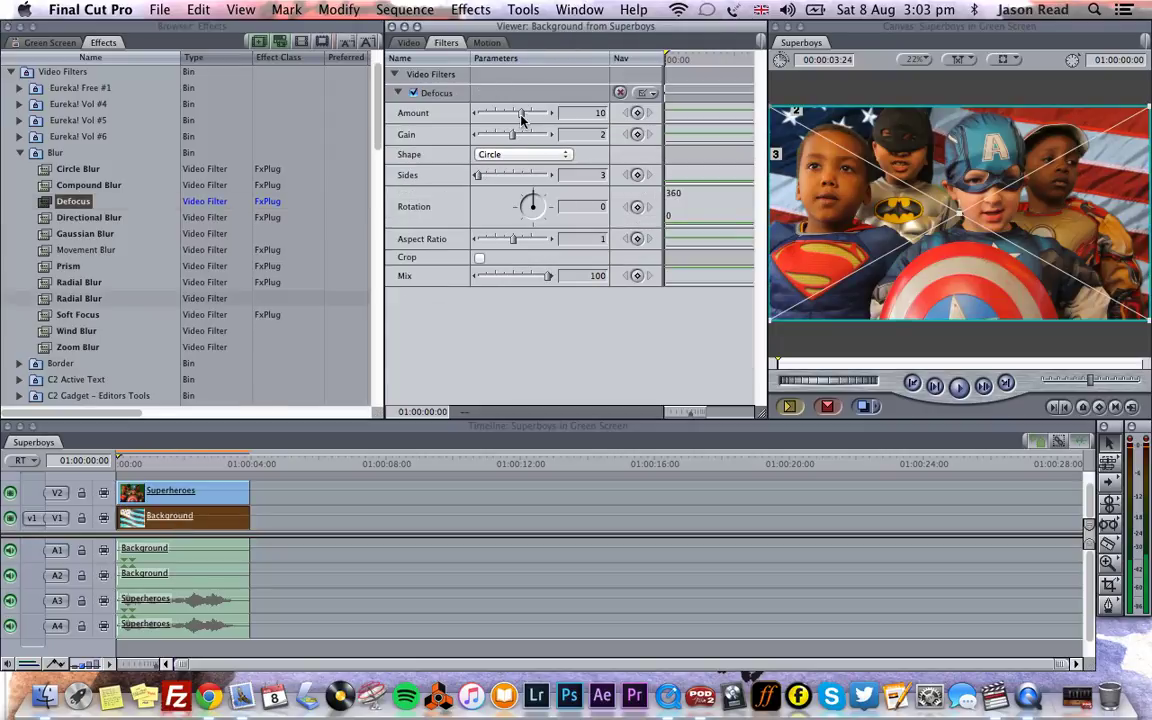
pyautogui.moveTo(525, 114); pyautogui.dragTo(542, 119)
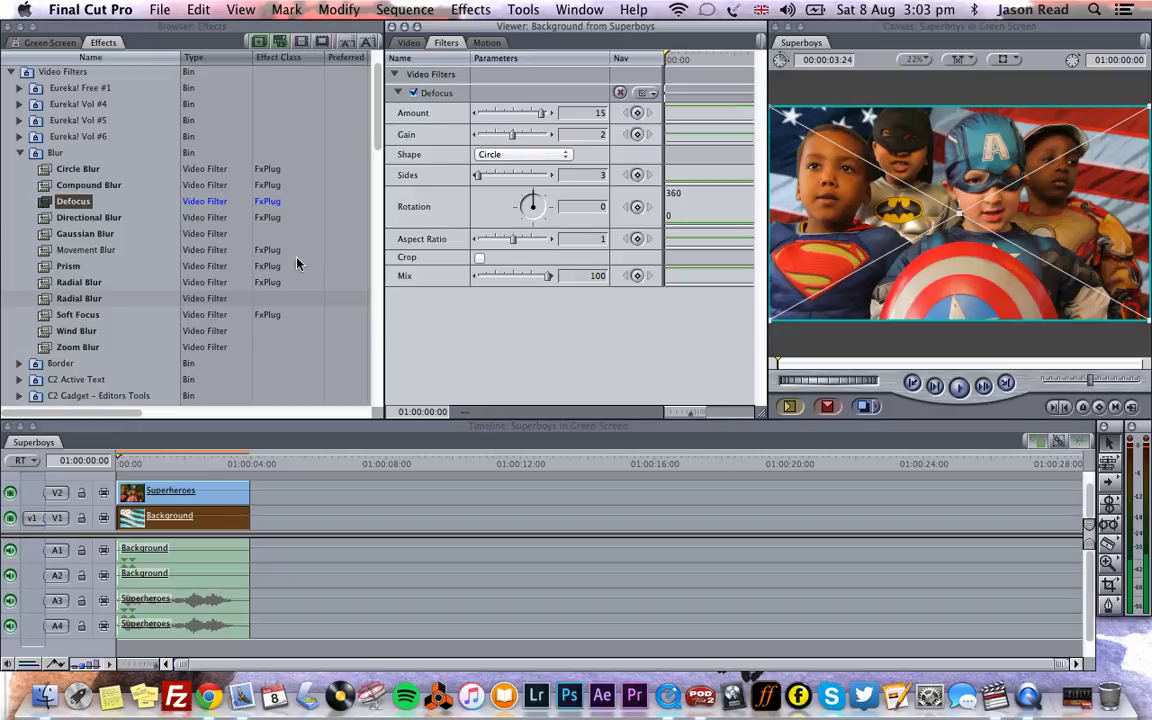
pyautogui.click(414, 93)
pyautogui.click(237, 428)
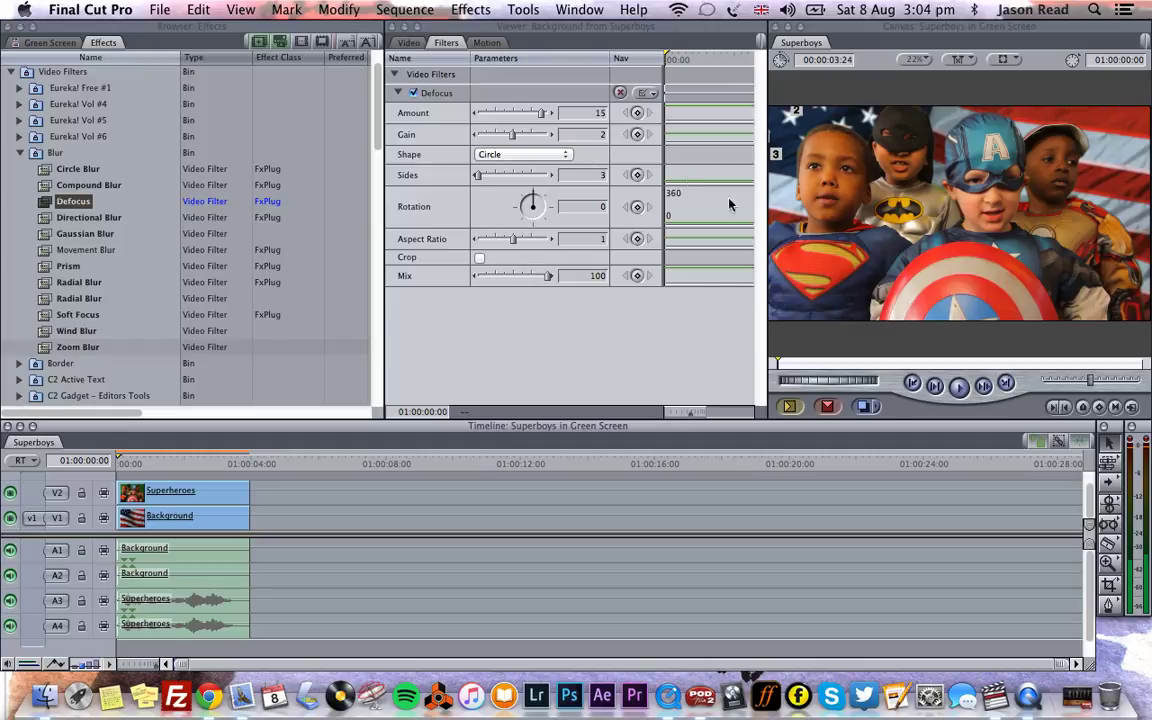
pyautogui.click(480, 259)
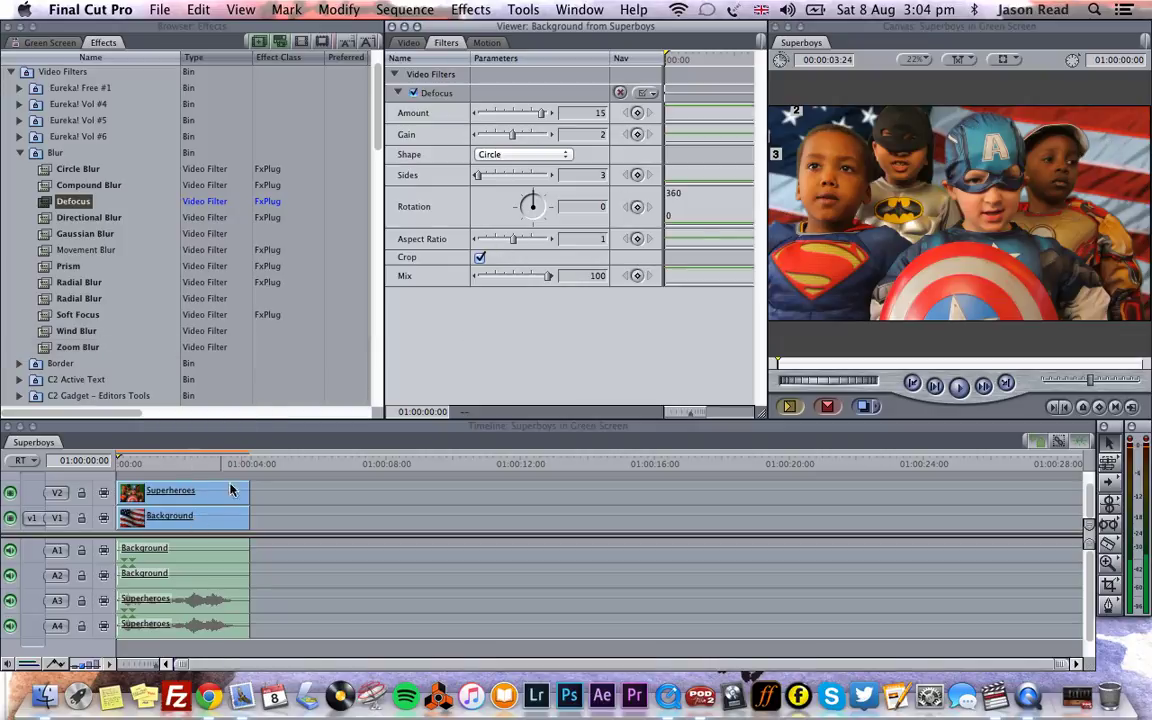
pyautogui.click(172, 531)
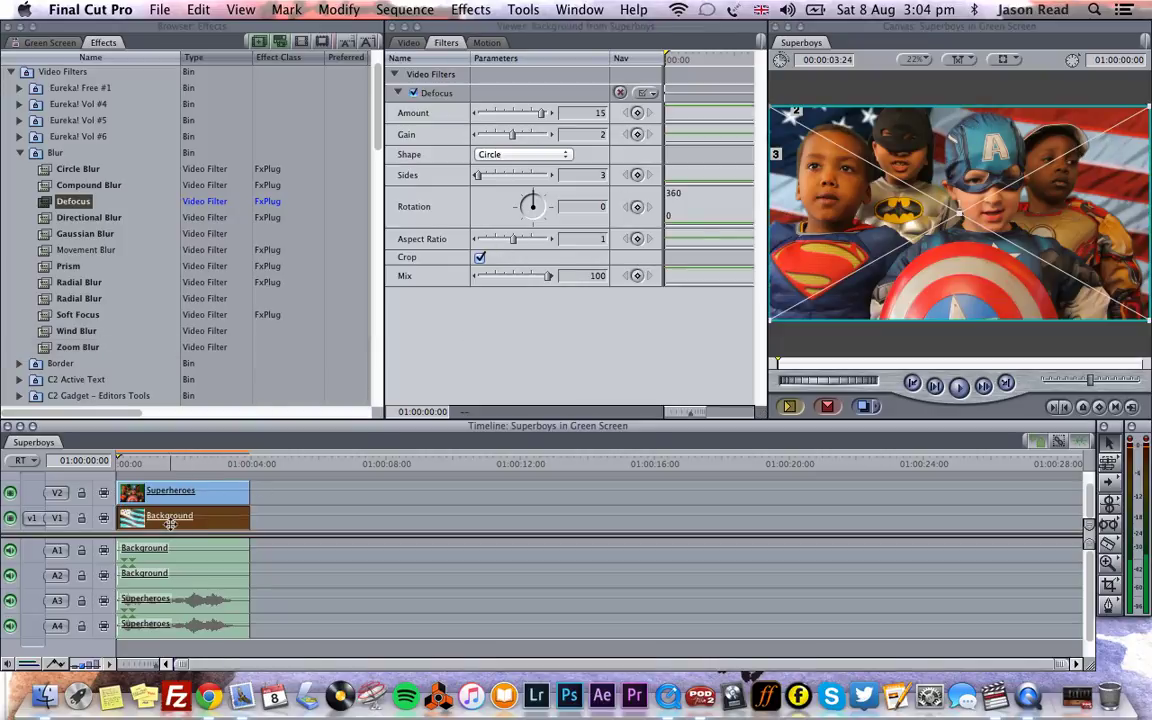
pyautogui.click(508, 332)
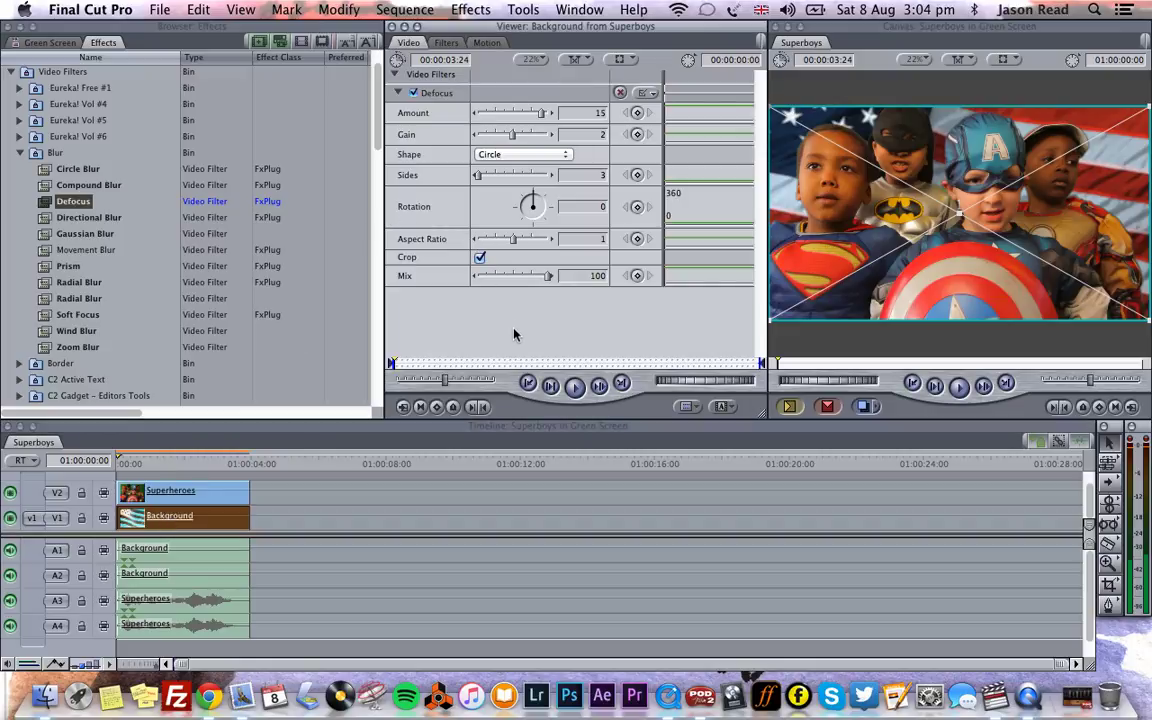
# Preview the blurred composite at several frames and reopen the Background clip's Defocus settings
pyautogui.click(287, 489)
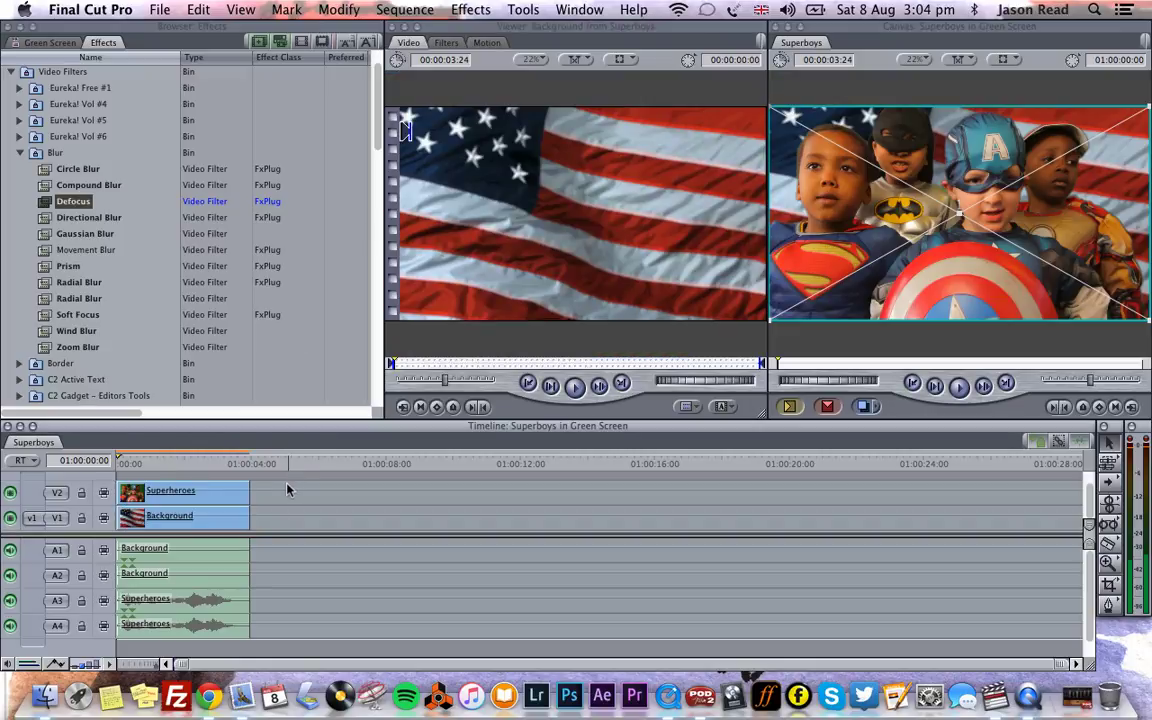
pyautogui.click(205, 463)
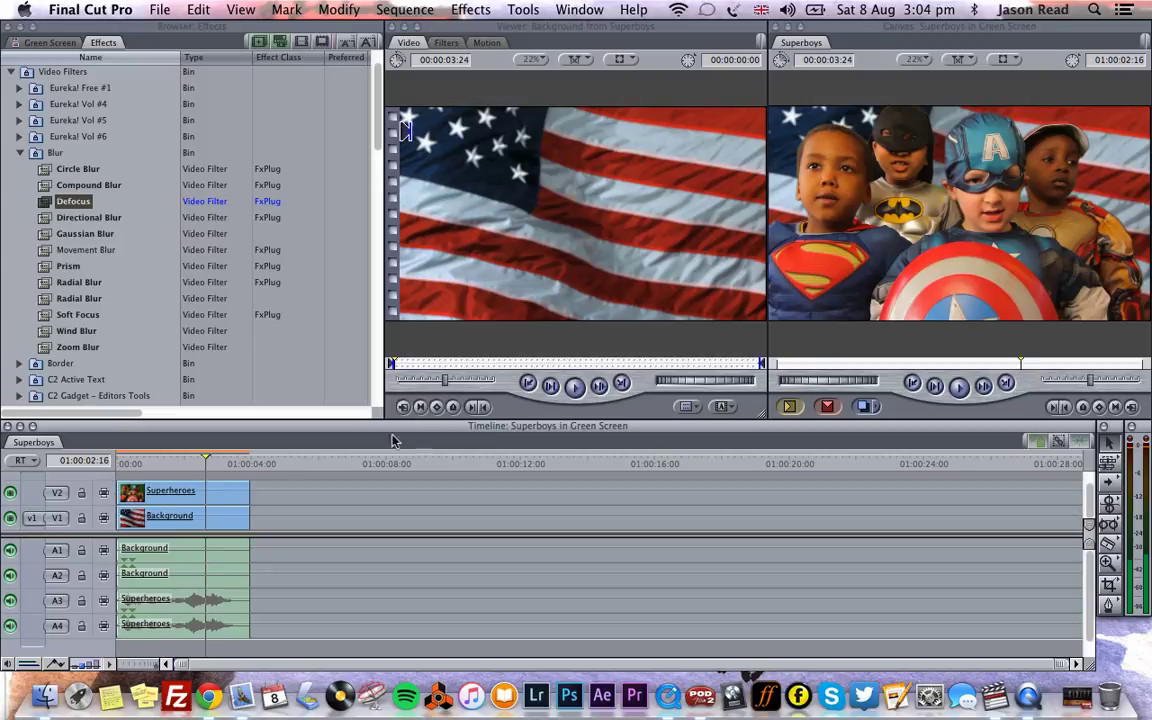
pyautogui.click(133, 463)
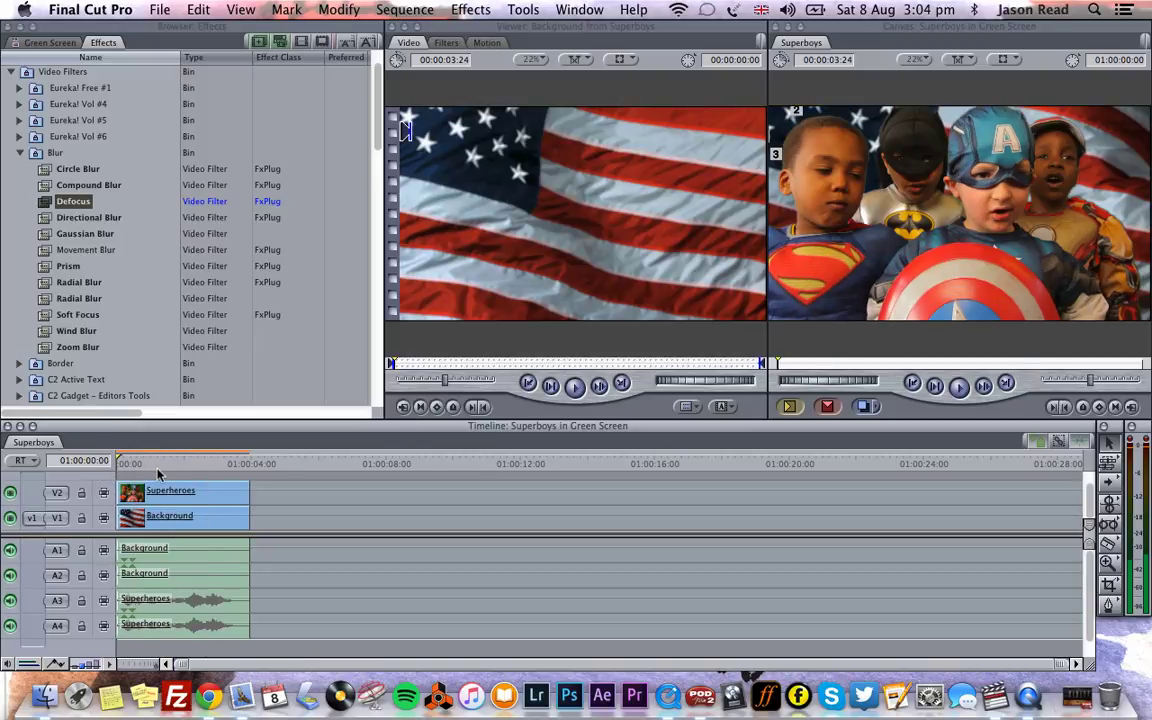
pyautogui.press('Home')
pyautogui.click(157, 463)
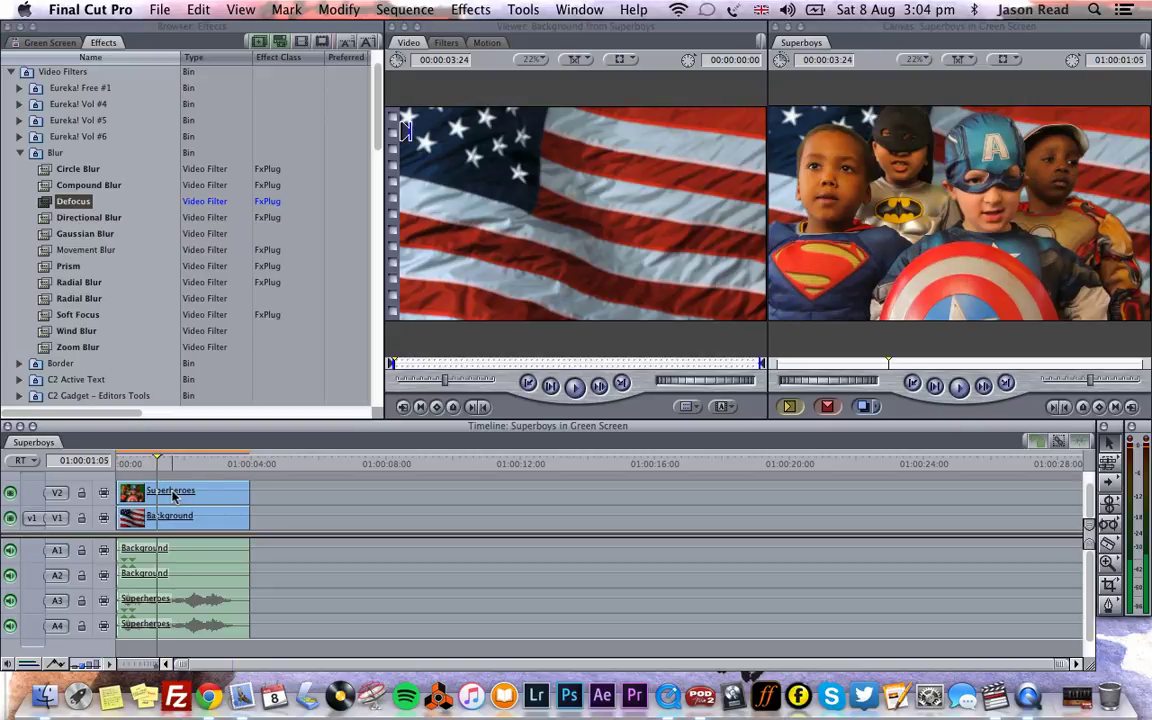
pyautogui.doubleClick(205, 516)
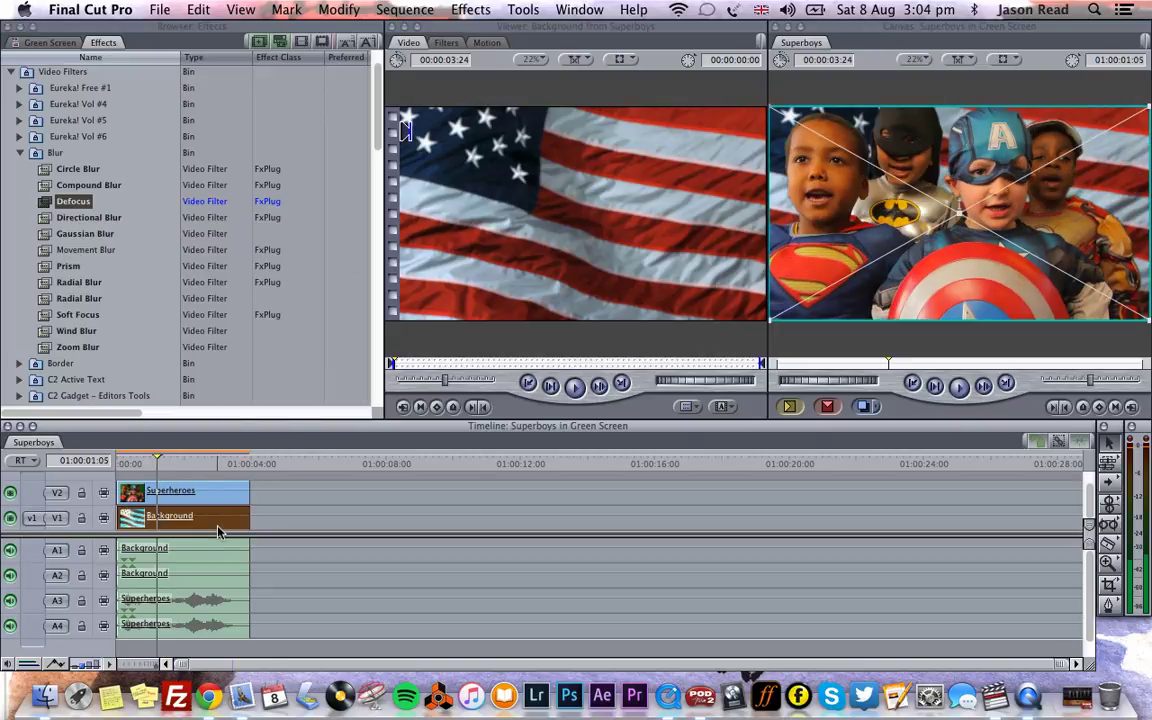
pyautogui.click(447, 44)
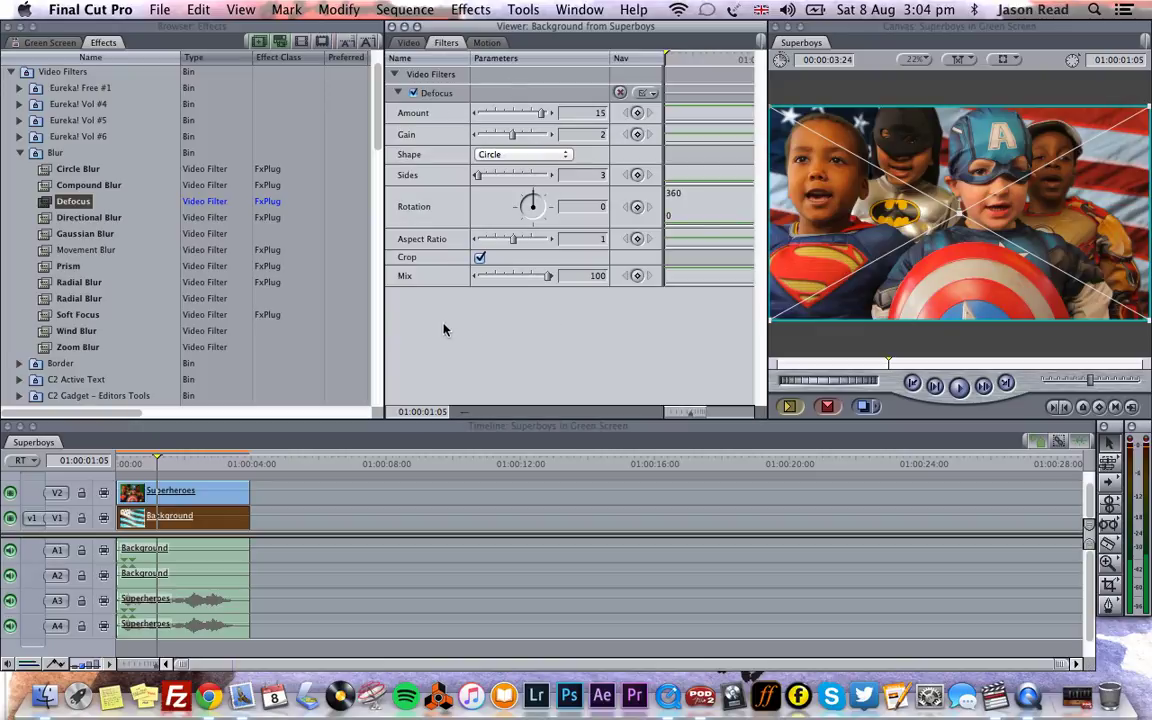
# Select all video and audio clips and nest them via Sequence > Nest Item(s) as Superboys 1
pyautogui.click(307, 510)
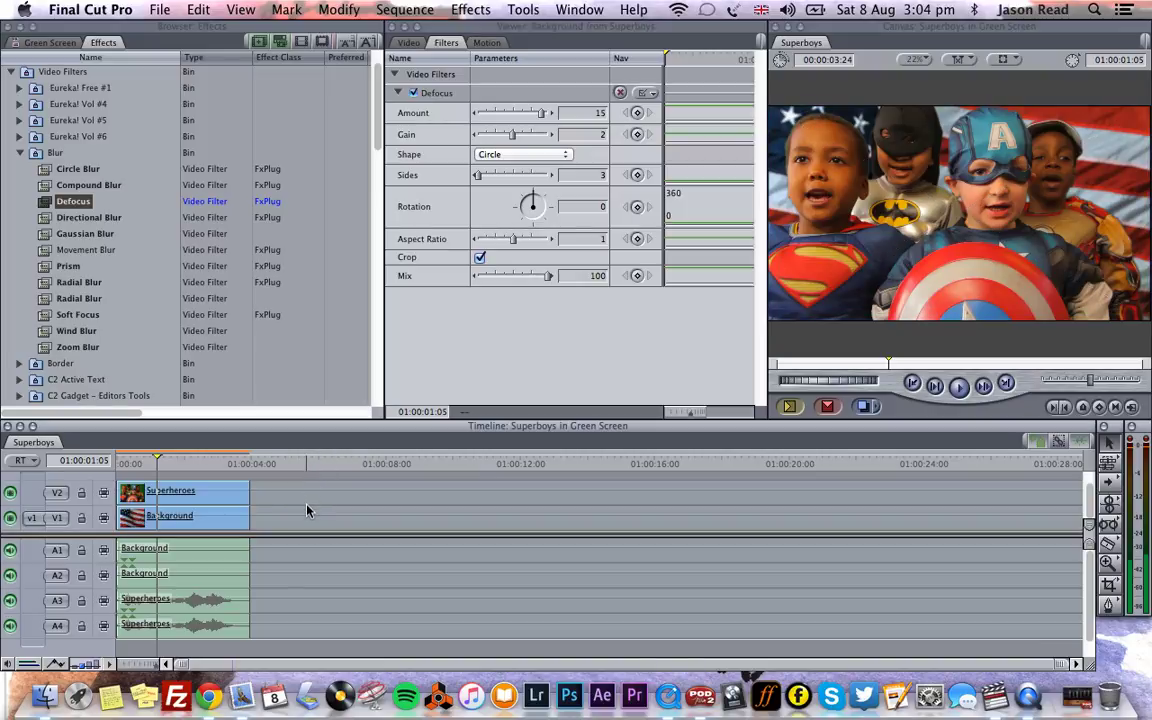
pyautogui.click(19, 152)
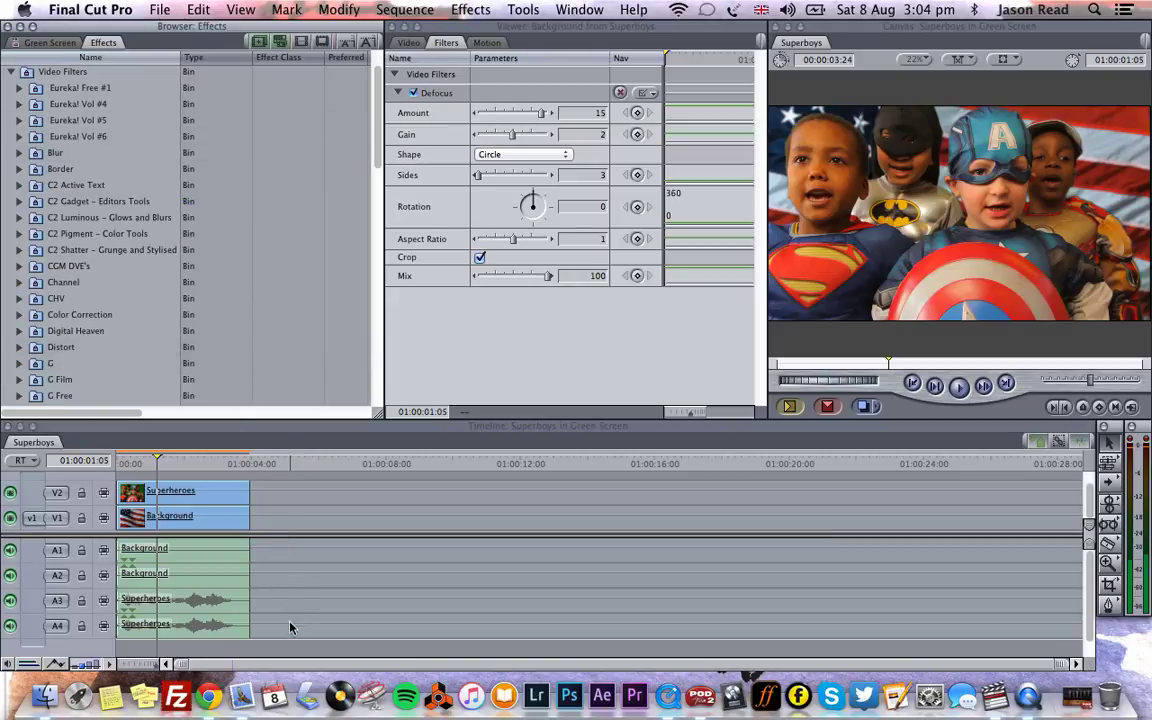
pyautogui.moveTo(288, 625); pyautogui.dragTo(104, 458)
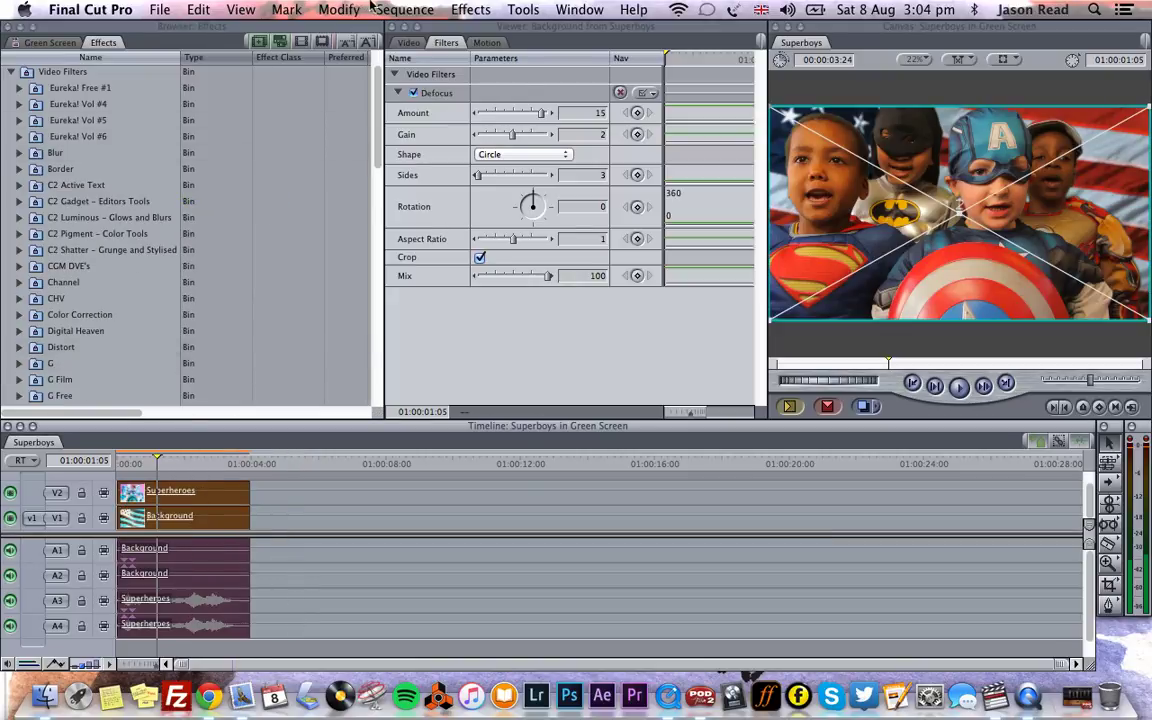
pyautogui.click(405, 10)
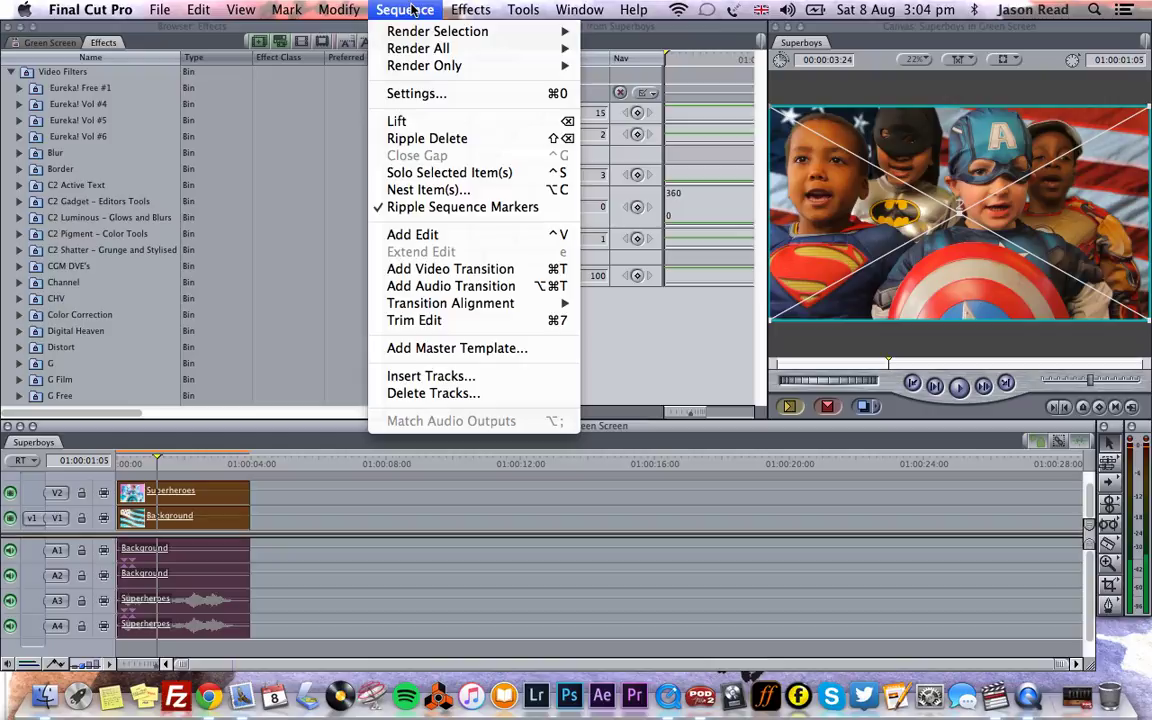
pyautogui.click(412, 189)
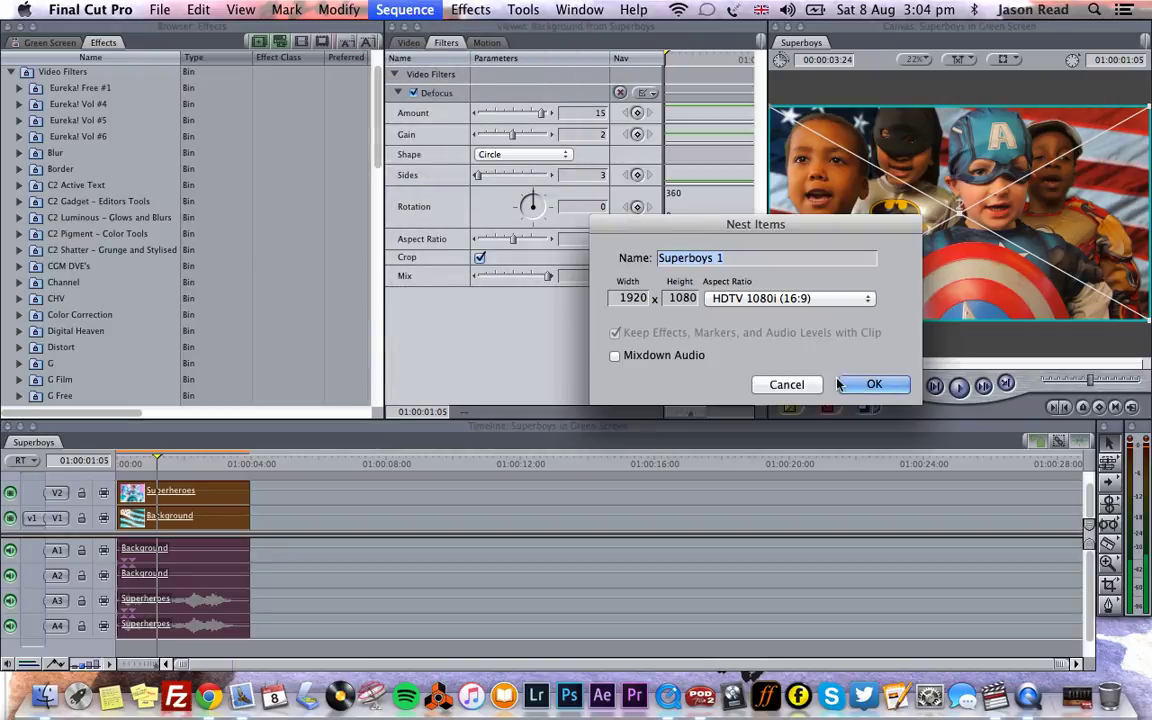
pyautogui.click(866, 385)
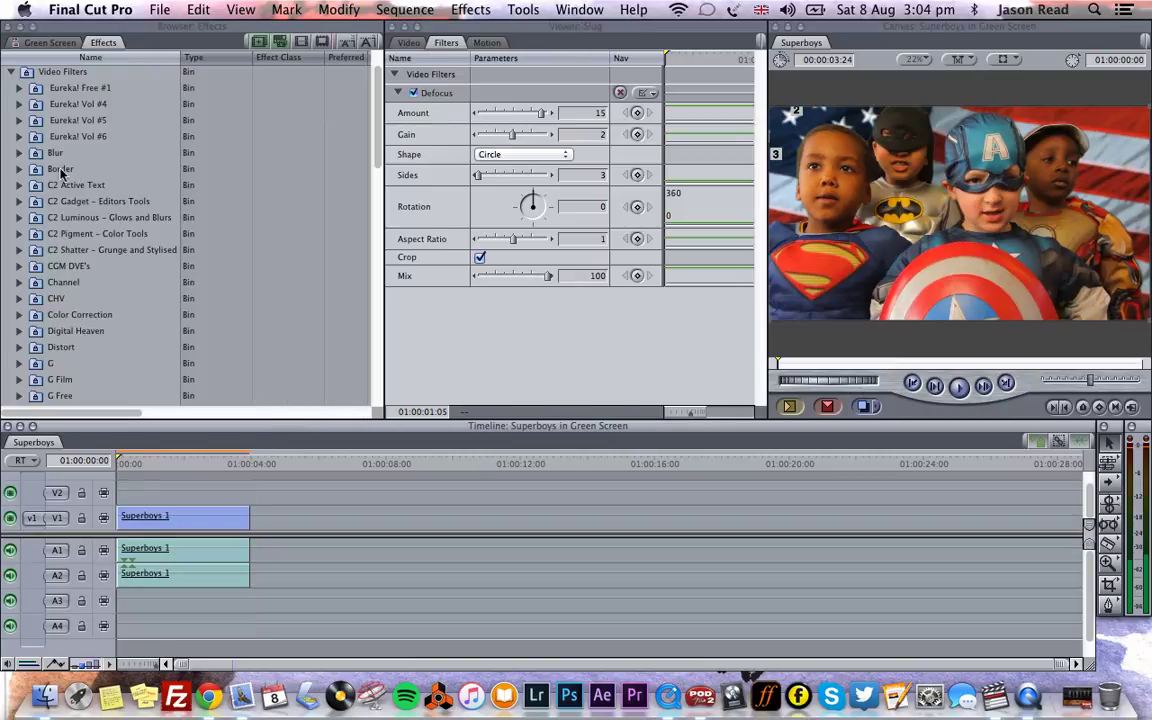
# Drag Color Corrector 3-way from Video Filters > Color Correction onto the Superboys 1 clip
pyautogui.scroll(2, 50, 150)
pyautogui.click(11, 106)
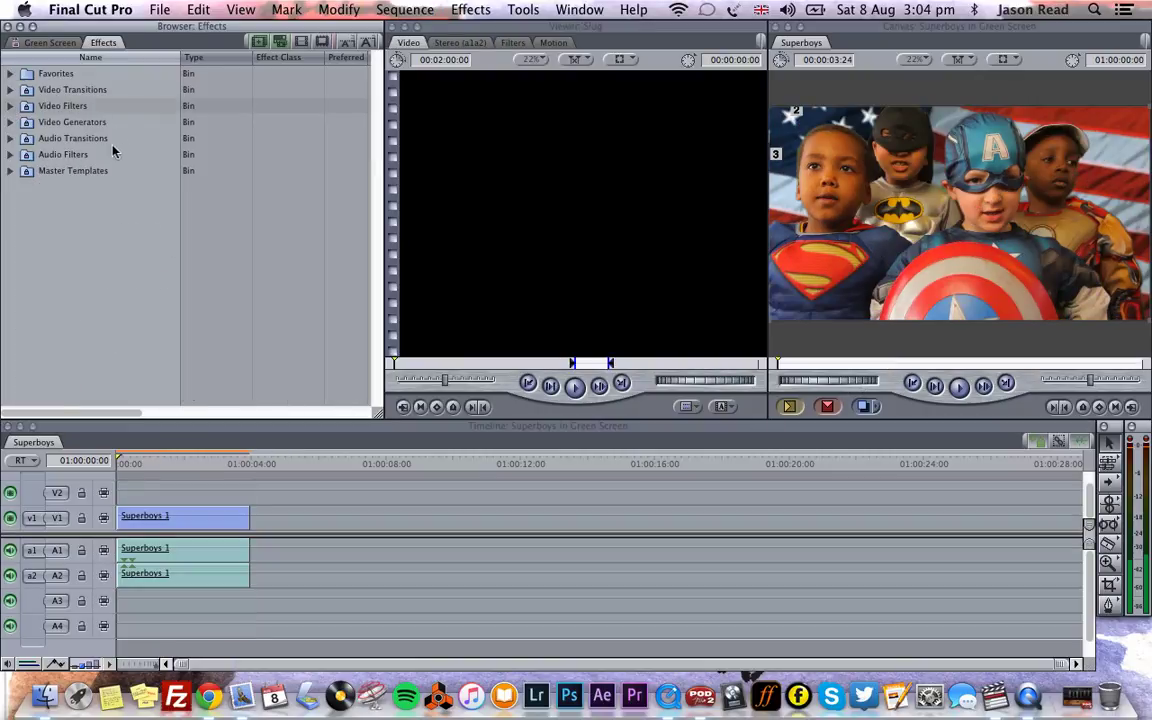
pyautogui.click(11, 105)
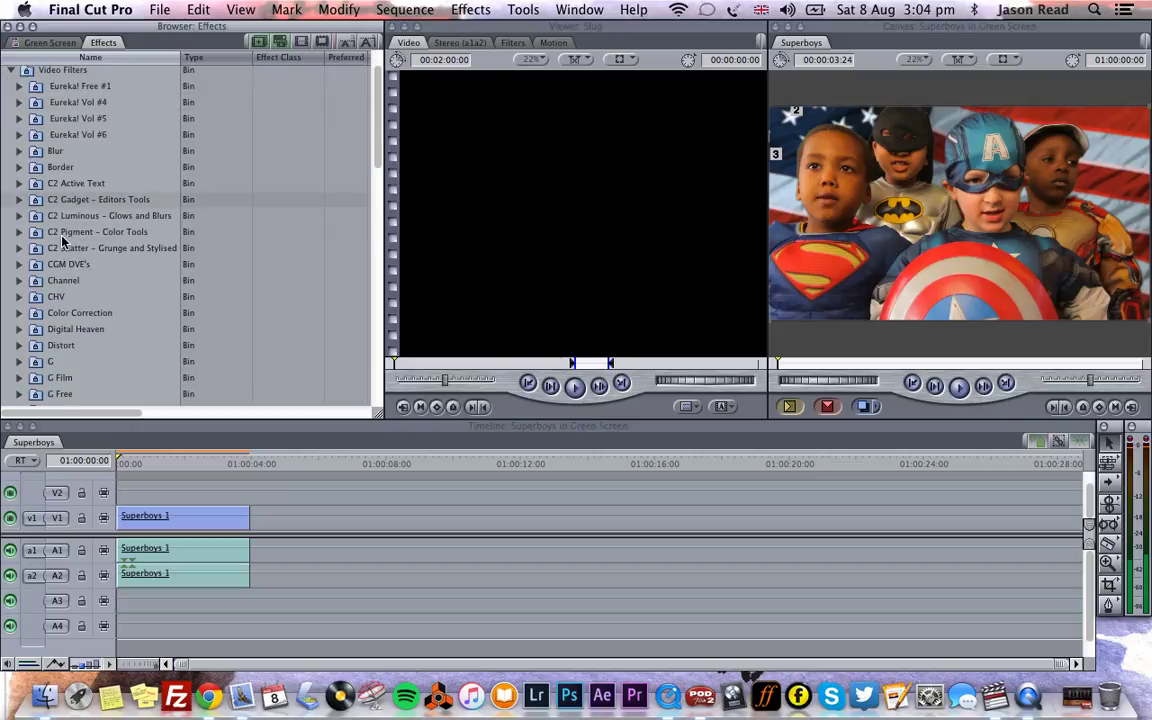
pyautogui.scroll(-2, 60, 180)
pyautogui.click(20, 314)
pyautogui.scroll(-3, 45, 240)
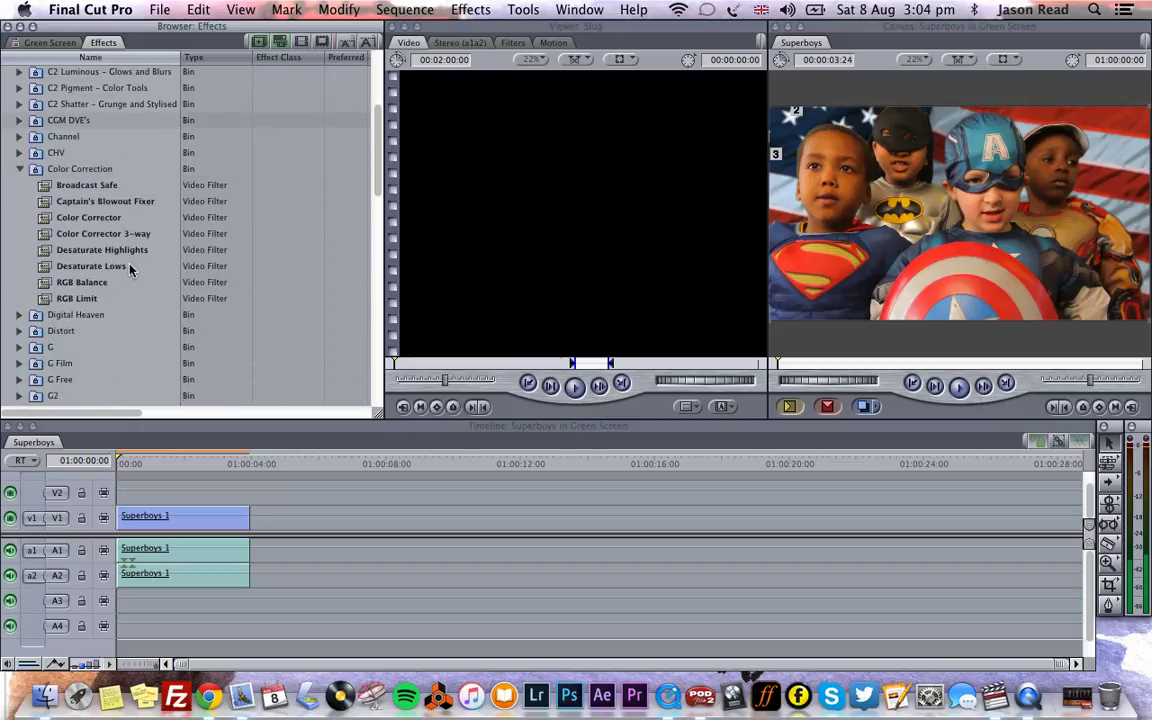
pyautogui.moveTo(48, 233); pyautogui.dragTo(193, 520)
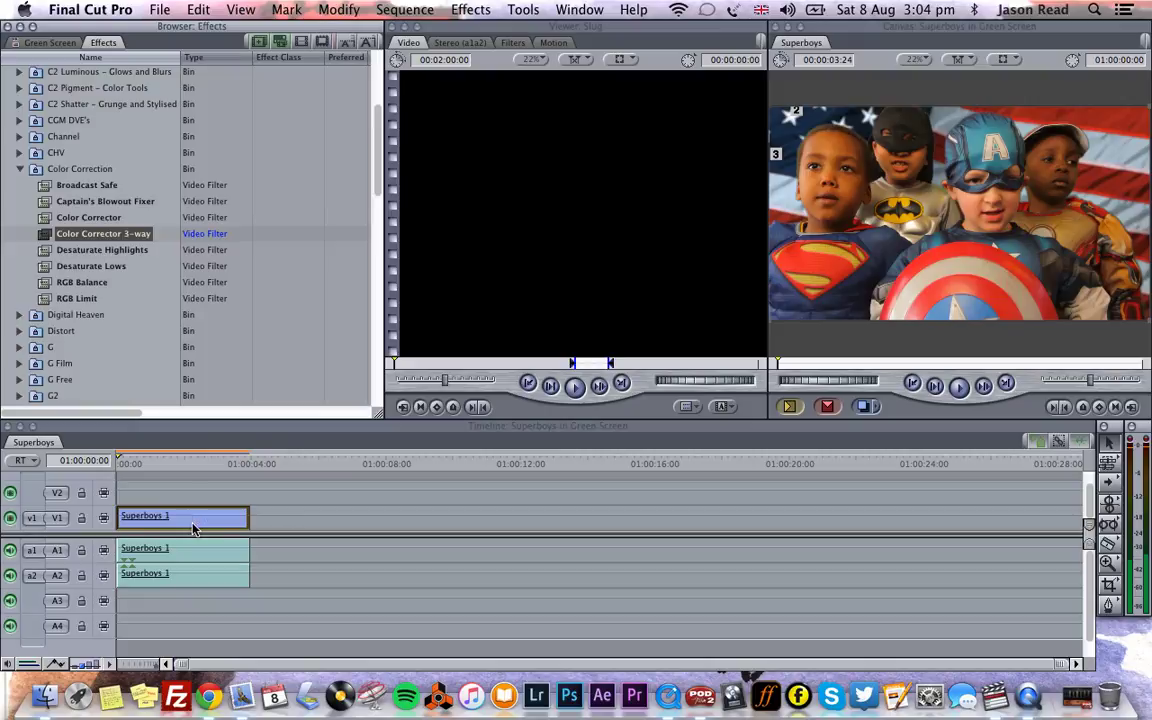
# Move the playhead to 01:00:01:21, inspect the nested sequence, then return to Superboys
pyautogui.click(178, 465)
pyautogui.moveTo(180, 469); pyautogui.dragTo(180, 524)
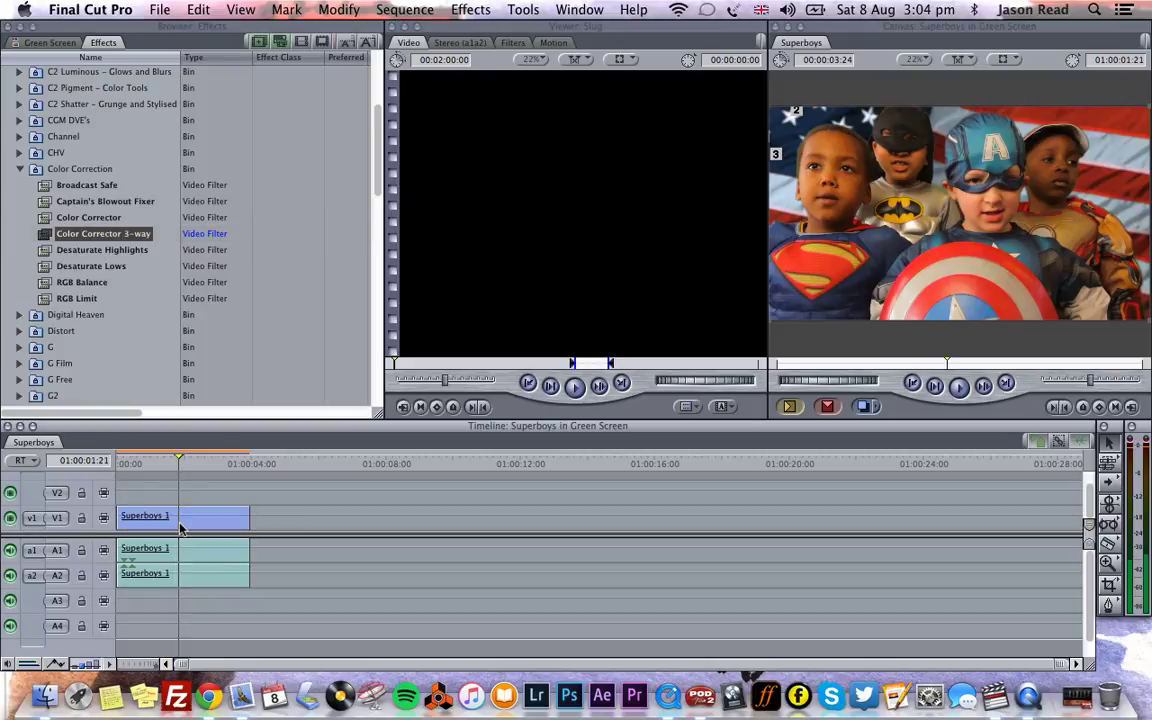
pyautogui.click(195, 527)
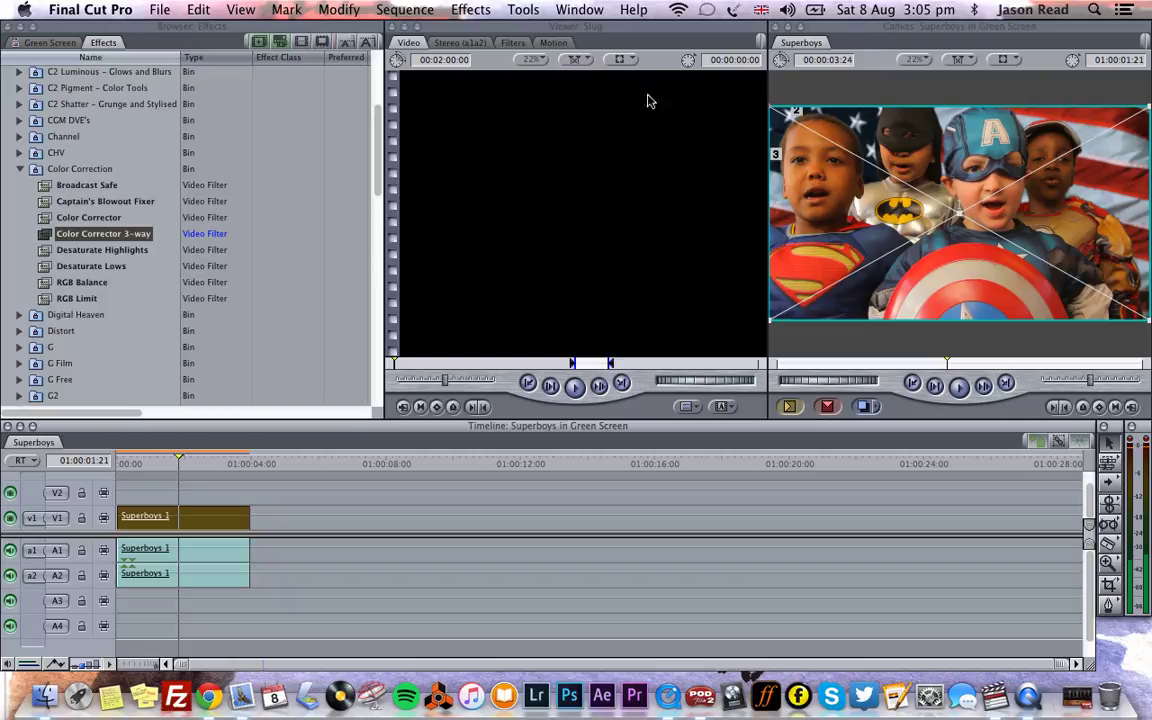
pyautogui.doubleClick(192, 522)
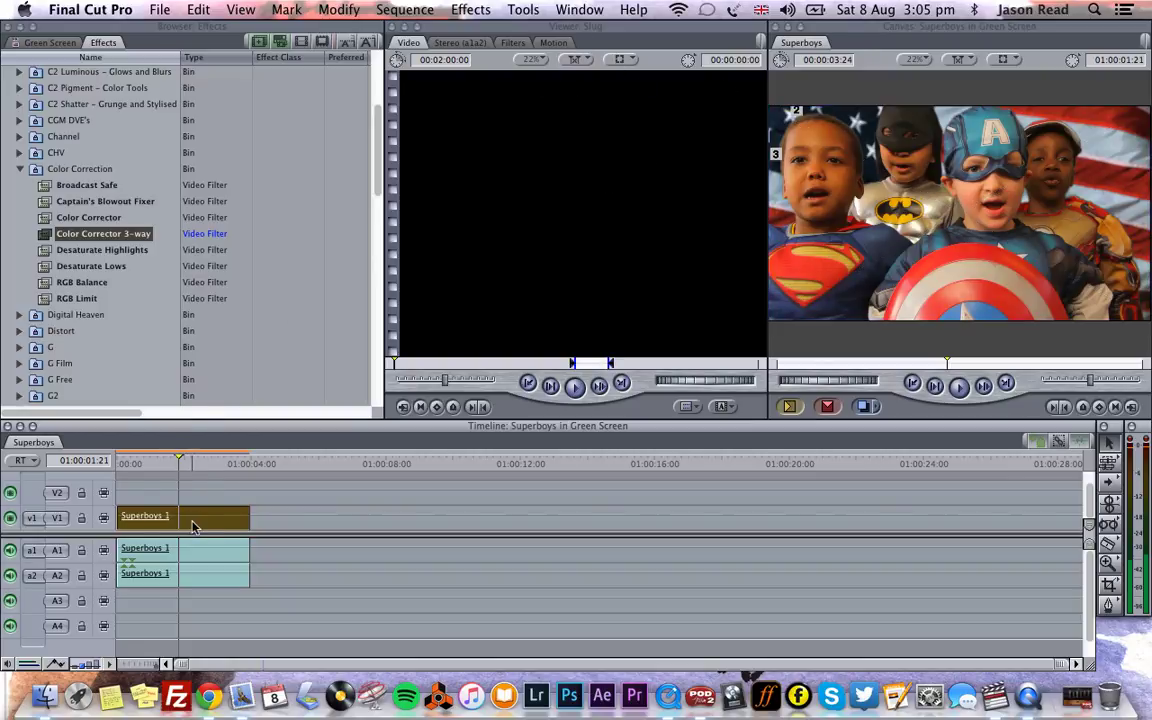
pyautogui.click(262, 525)
pyautogui.click(33, 442)
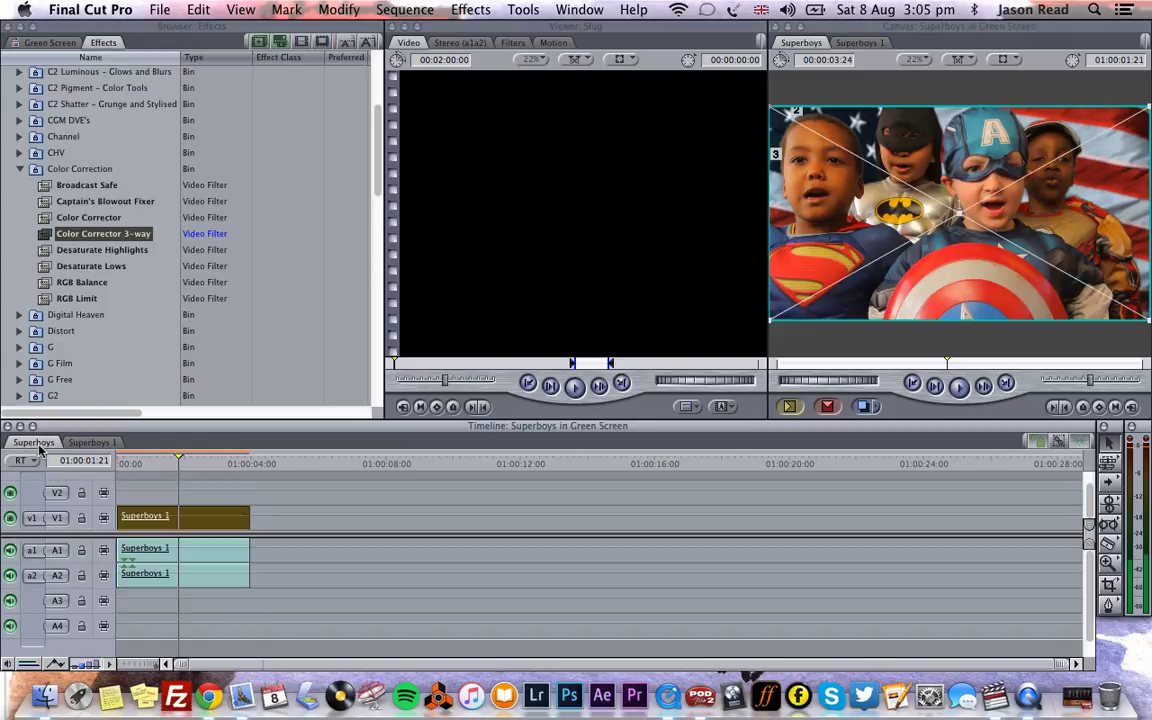
# Open Superboys 1 in the Viewer's Color Corrector 3-way tab and deepen the blacks slightly
pyautogui.rightClick(186, 516)
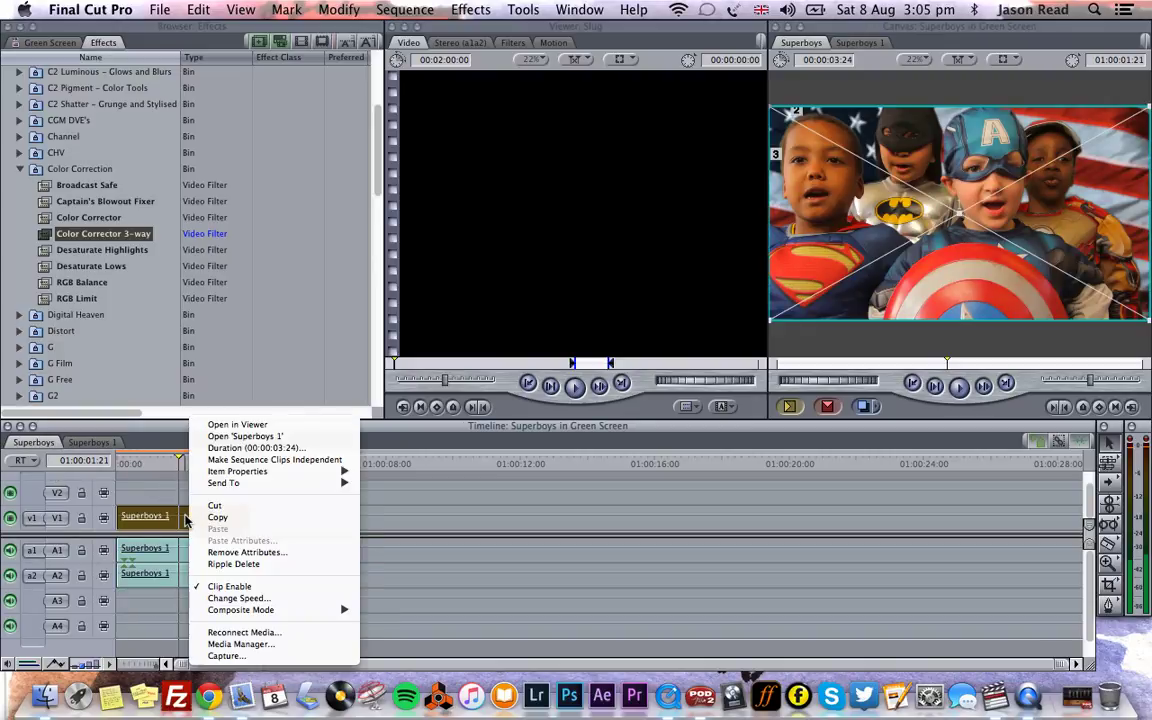
pyautogui.click(250, 427)
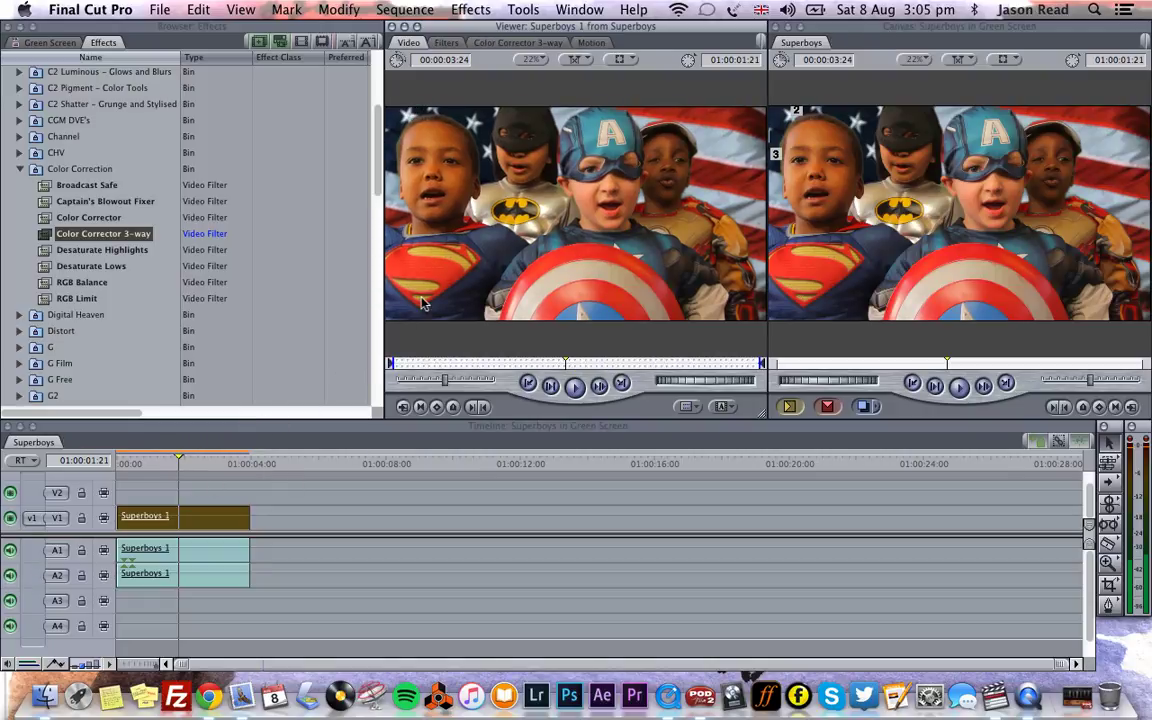
pyautogui.click(527, 44)
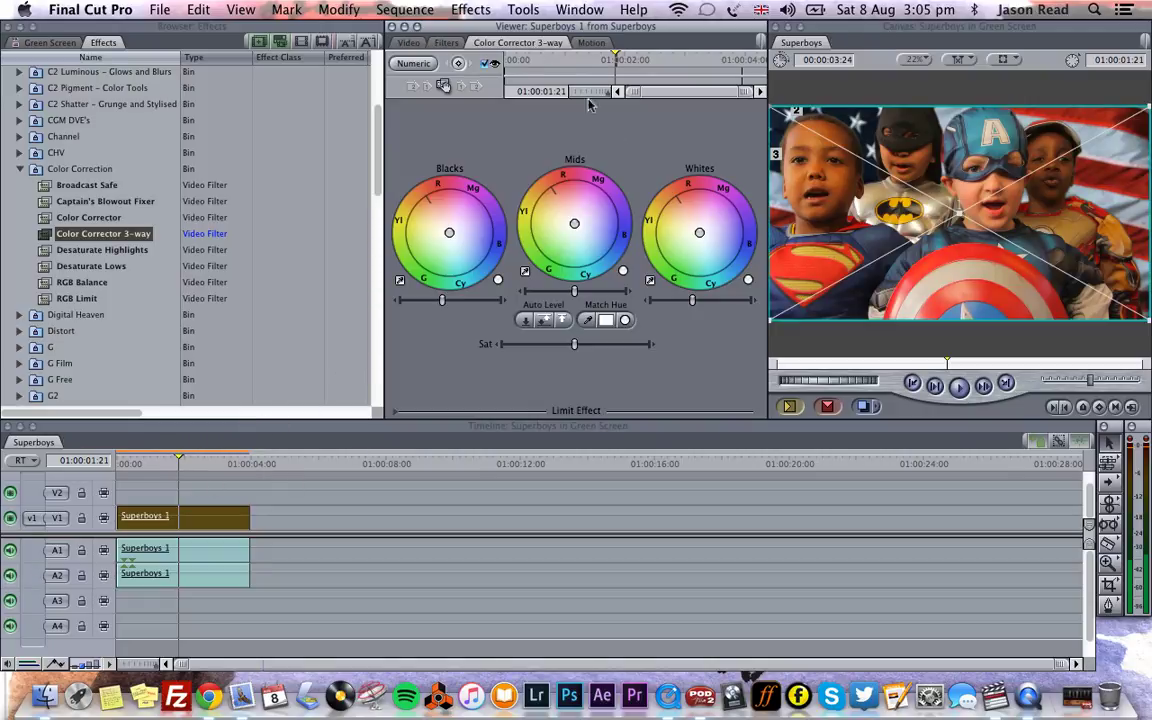
pyautogui.moveTo(440, 305); pyautogui.dragTo(433, 311)
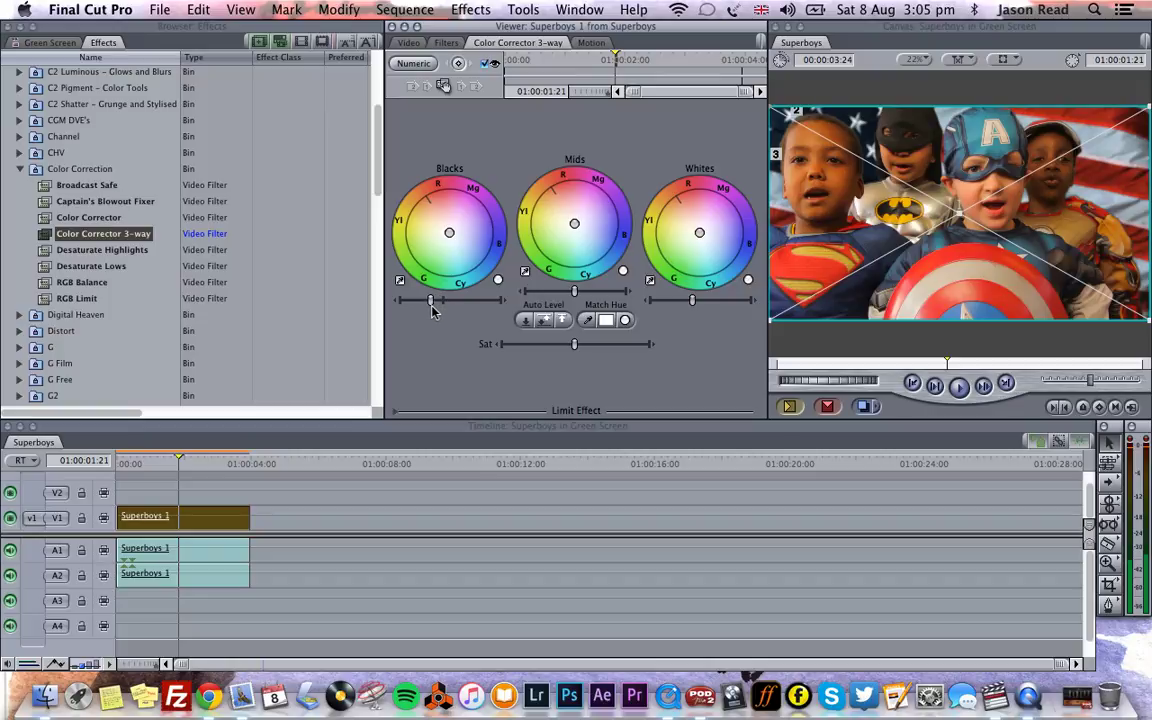
# Brighten the whites slightly, lower the saturation, and return the playhead to the sequence start
pyautogui.click(293, 481)
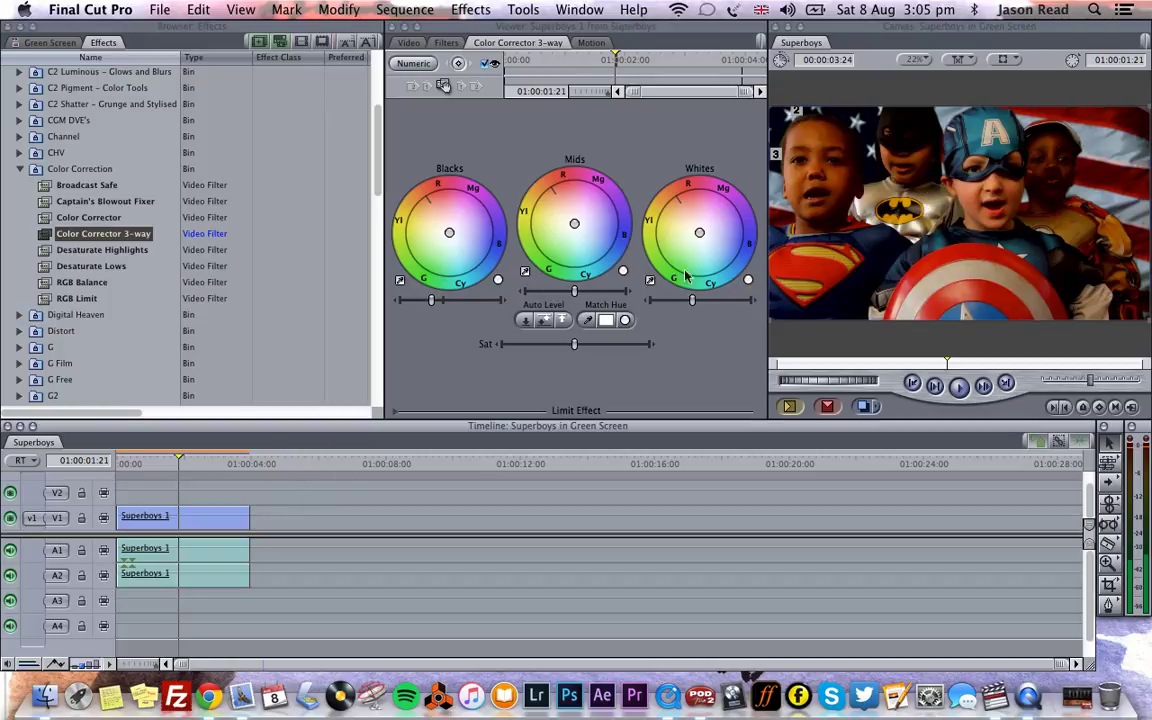
pyautogui.moveTo(691, 303); pyautogui.dragTo(694, 301)
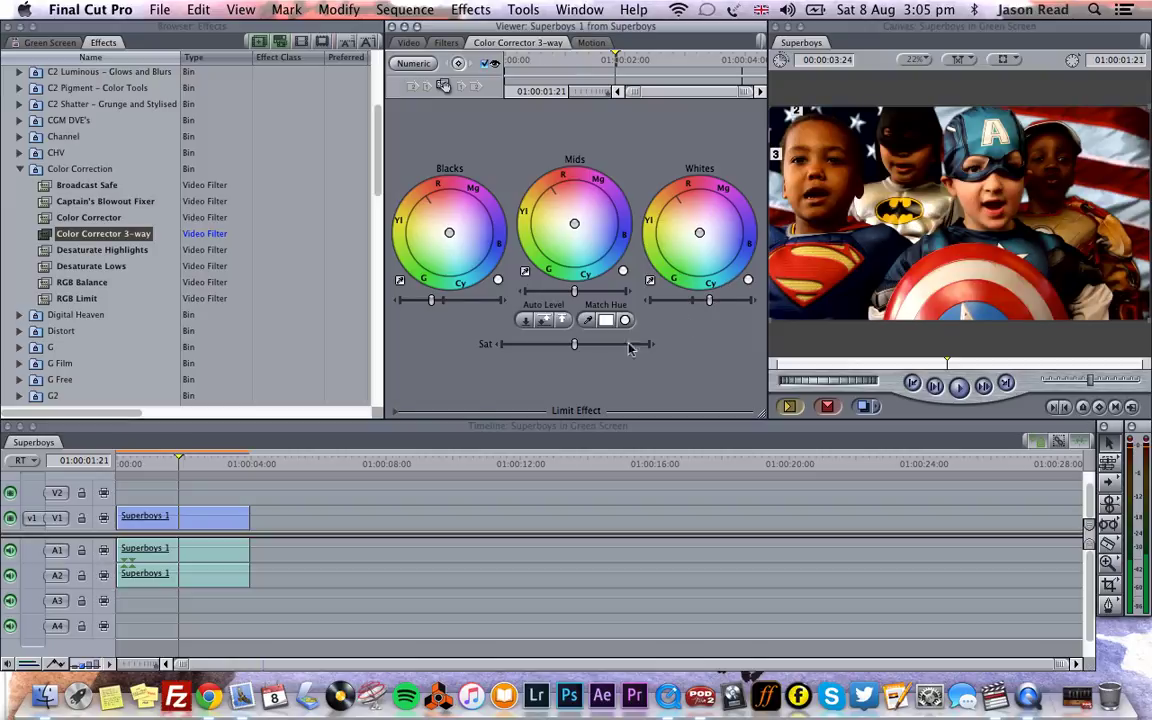
pyautogui.click(554, 344)
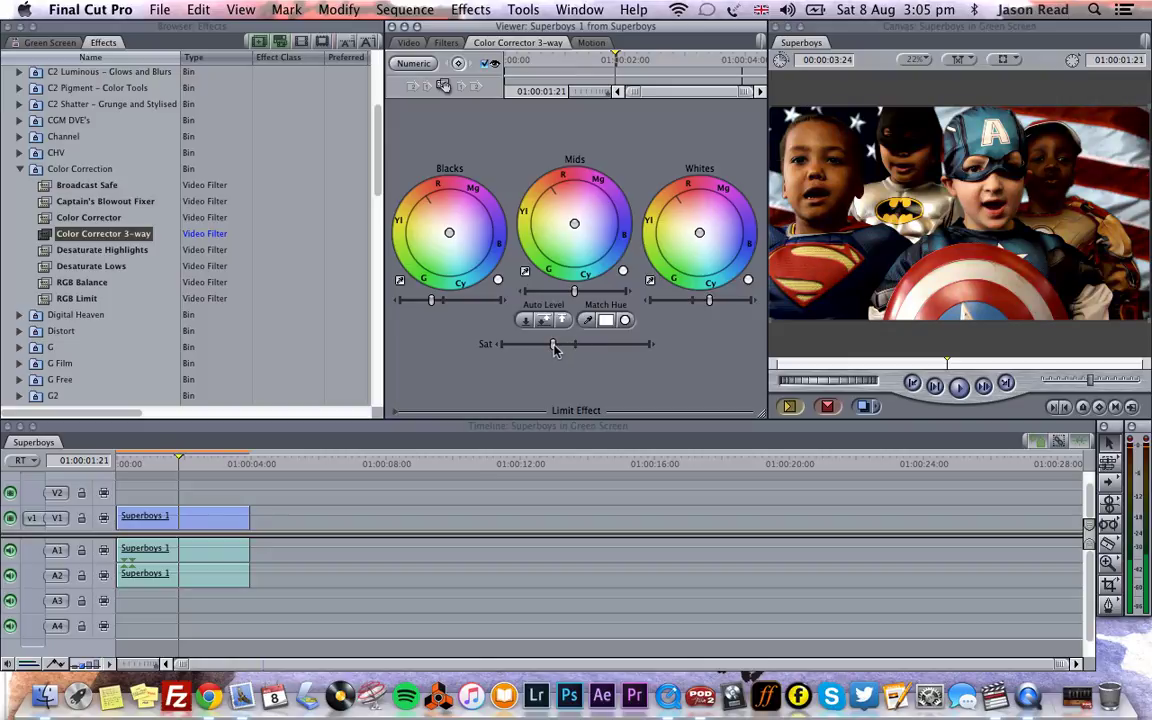
pyautogui.click(98, 474)
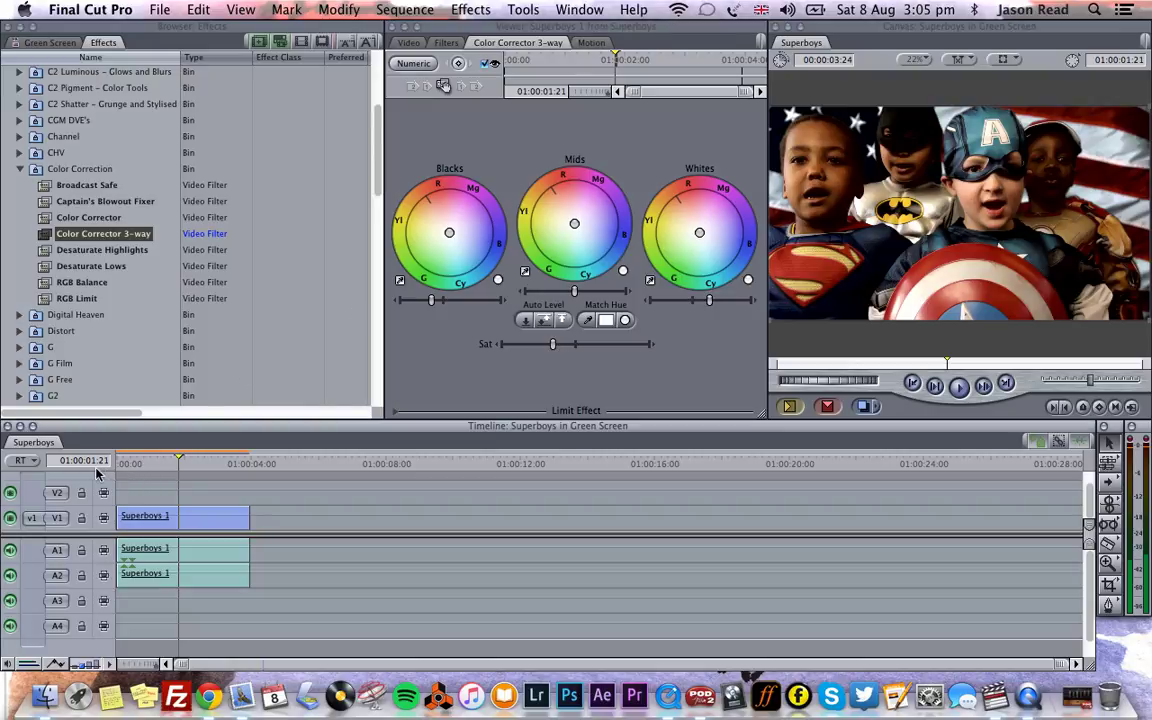
pyautogui.press('Home')
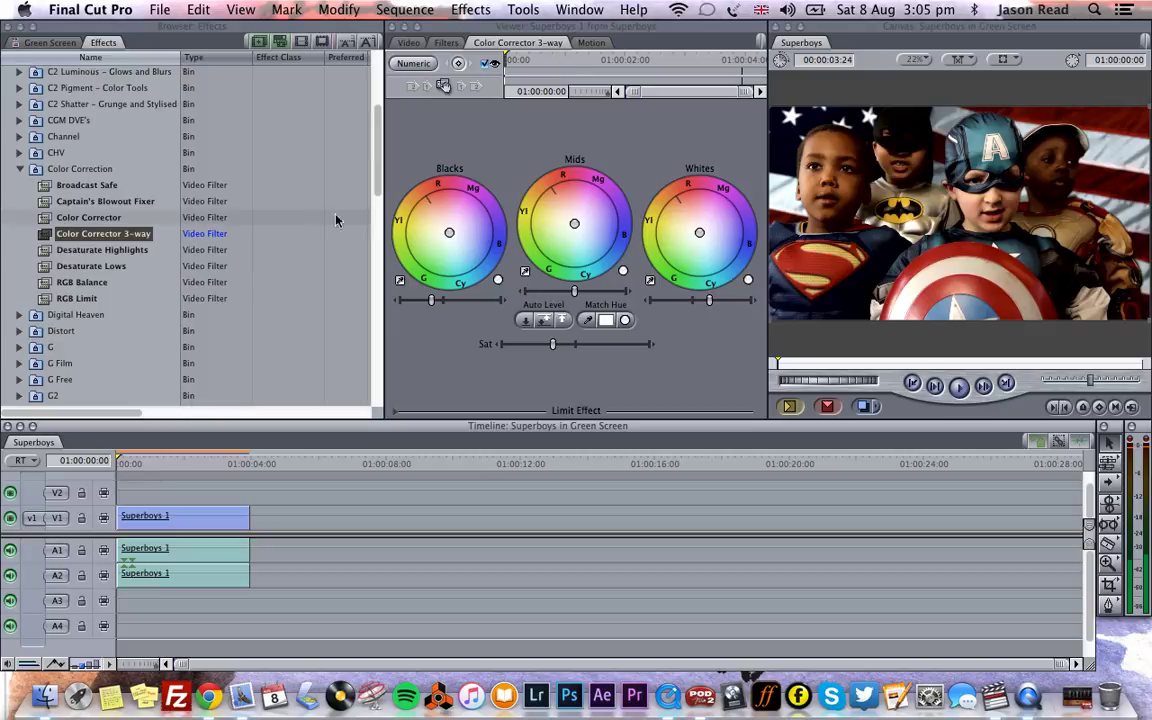
pyautogui.click(502, 153)
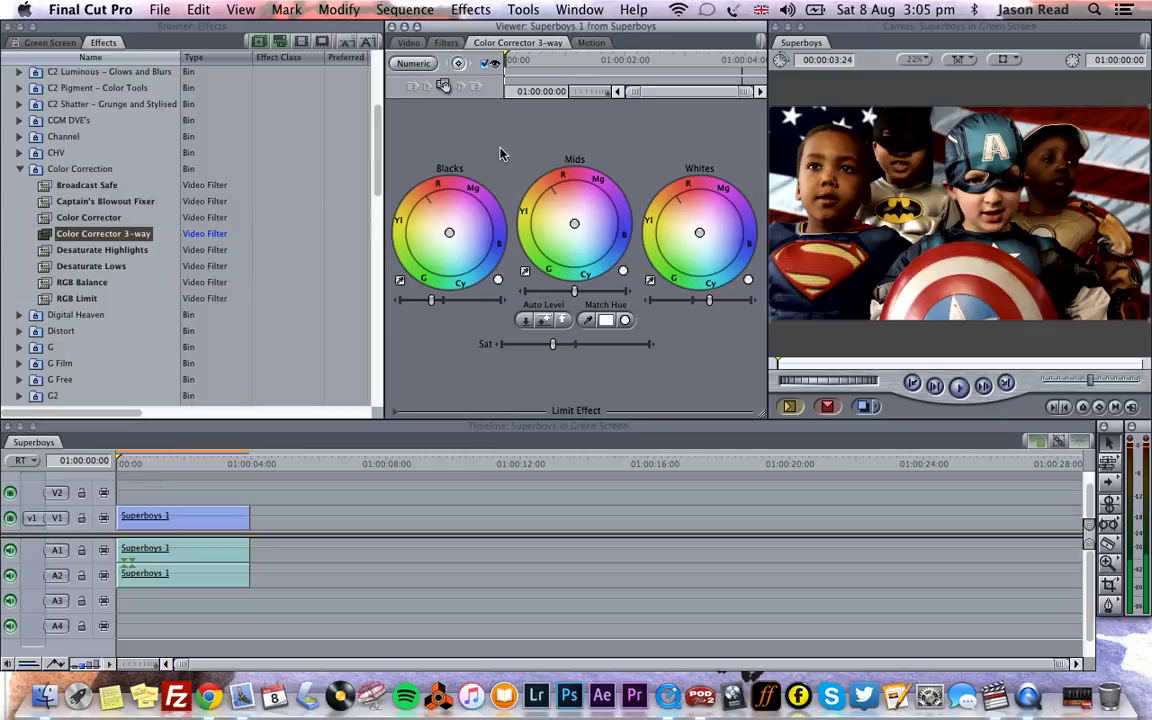